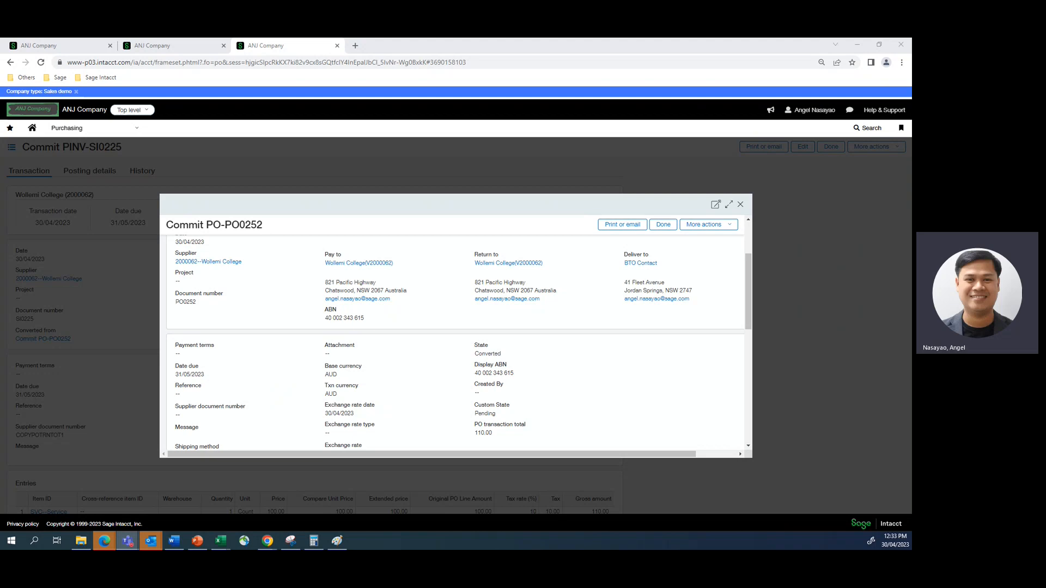
Close the source purchase order and the source transactions list, and review the purchase invoice's header and entries.
{"action": "left_click", "coordinate": [741, 205]}
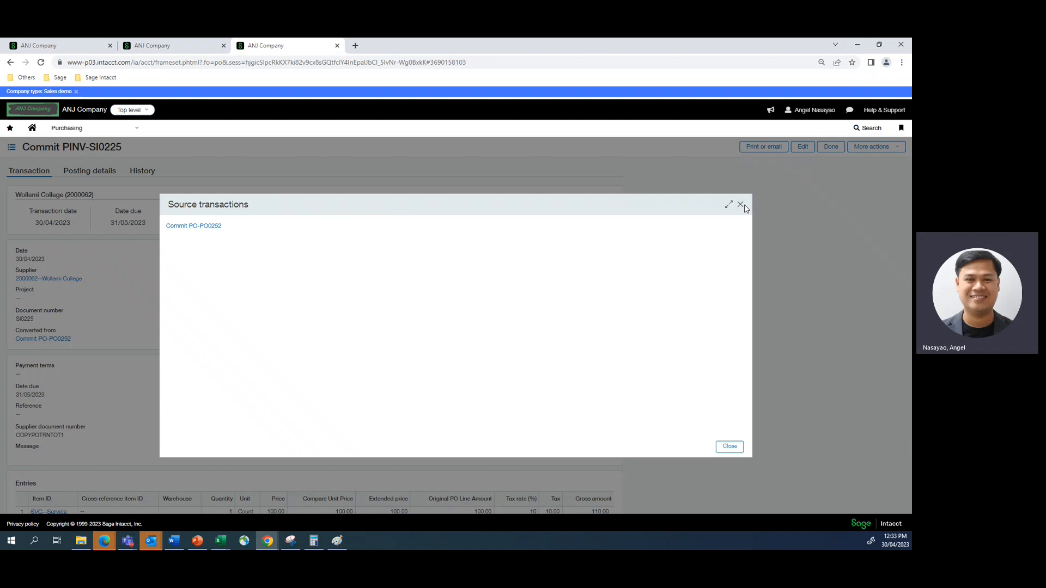
{"action": "left_click", "coordinate": [740, 205]}
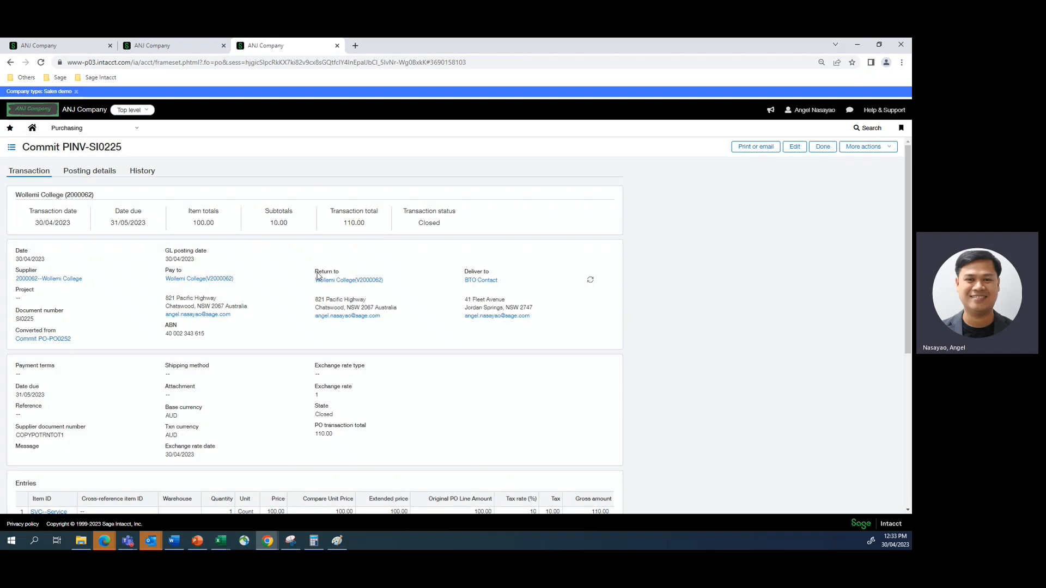
{"action": "scroll", "coordinate": [313, 289], "scroll_direction": "down", "scroll_amount": 1}
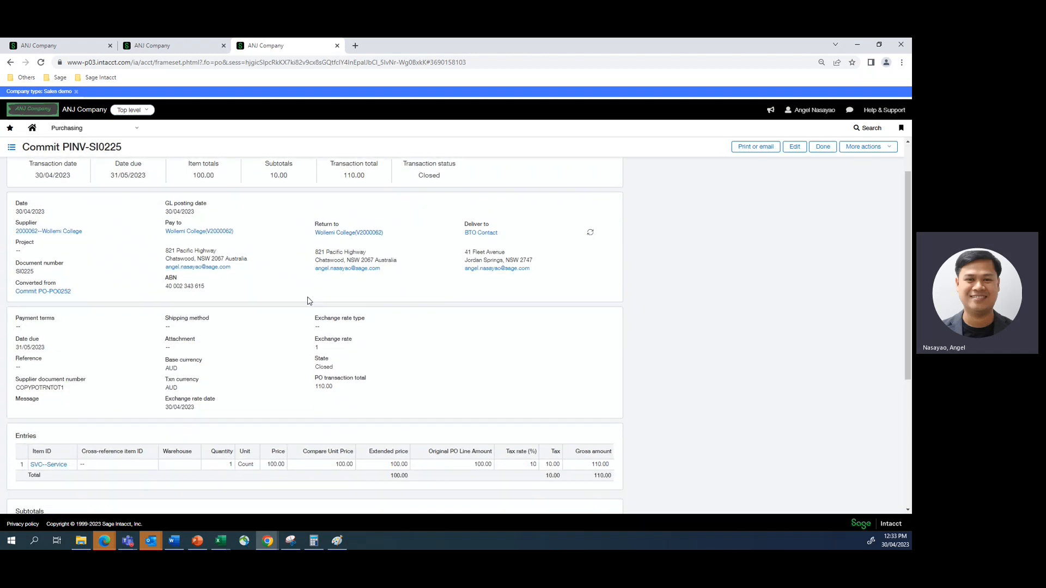
{"action": "scroll", "coordinate": [308, 301], "scroll_direction": "up", "scroll_amount": 1}
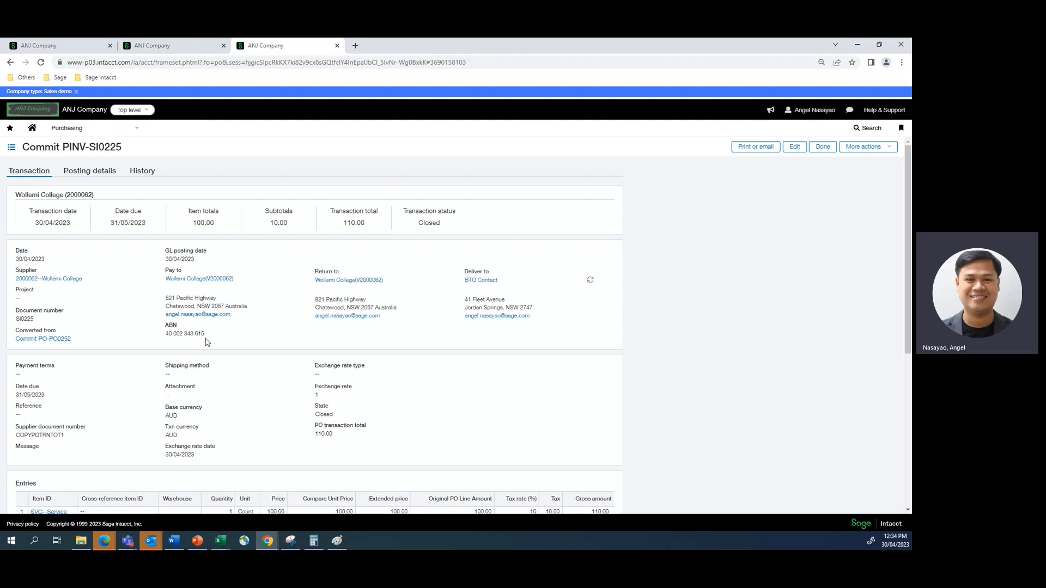
View the purchase order that the invoice was converted from, and return to the invoice.
{"action": "left_click", "coordinate": [52, 341]}
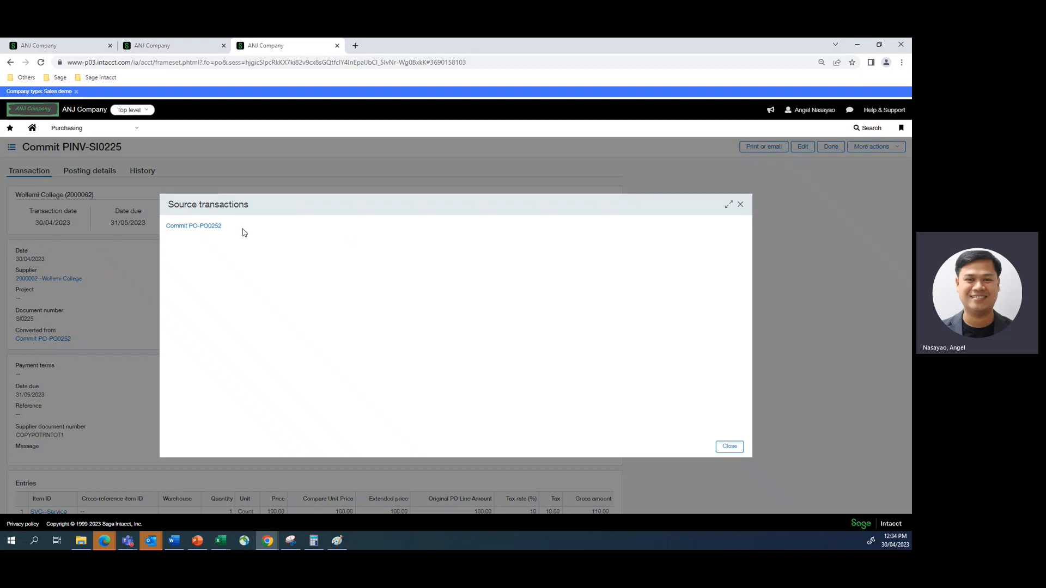
{"action": "left_click", "coordinate": [209, 226]}
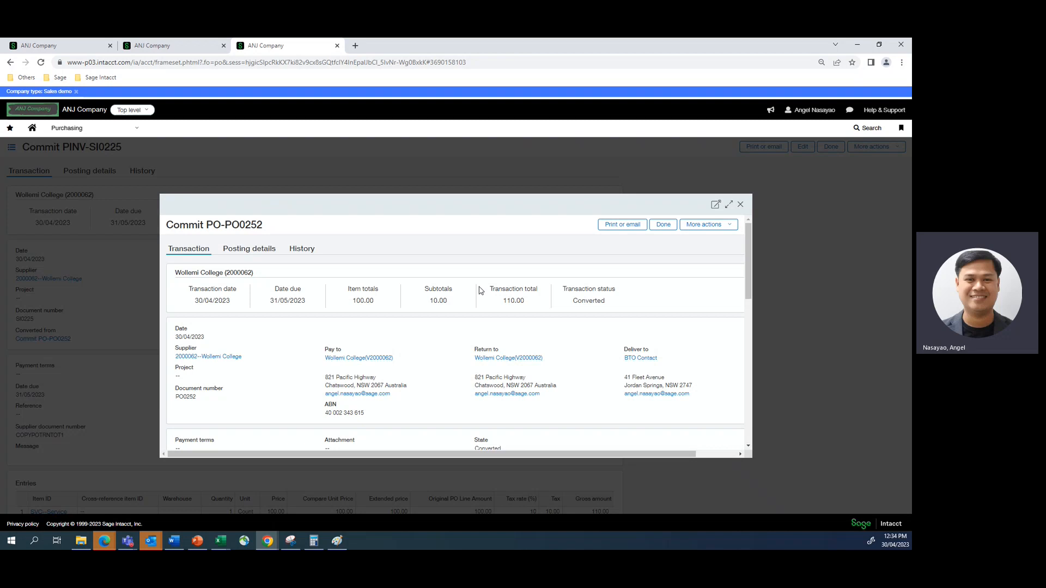
{"action": "left_click", "coordinate": [741, 206]}
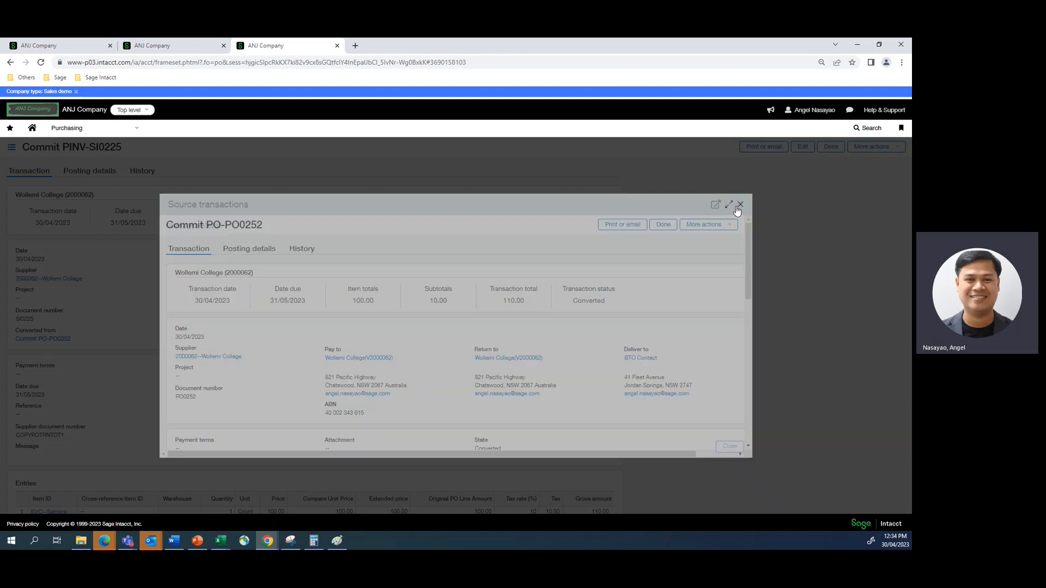
{"action": "left_click", "coordinate": [741, 206]}
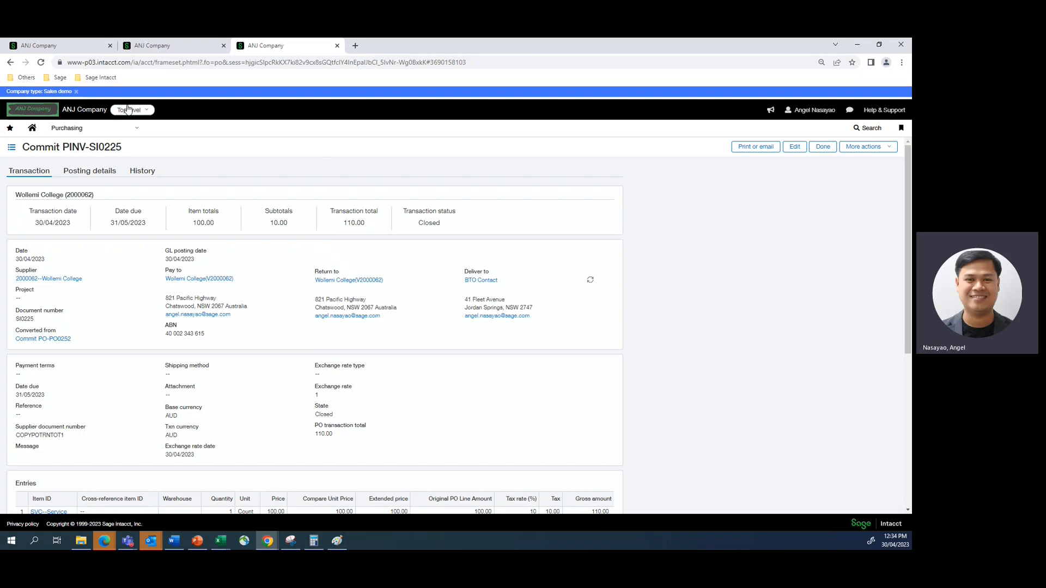
Review the PO transaction total custom field's object, document types and currency field characteristics.
{"action": "left_click", "coordinate": [40, 48]}
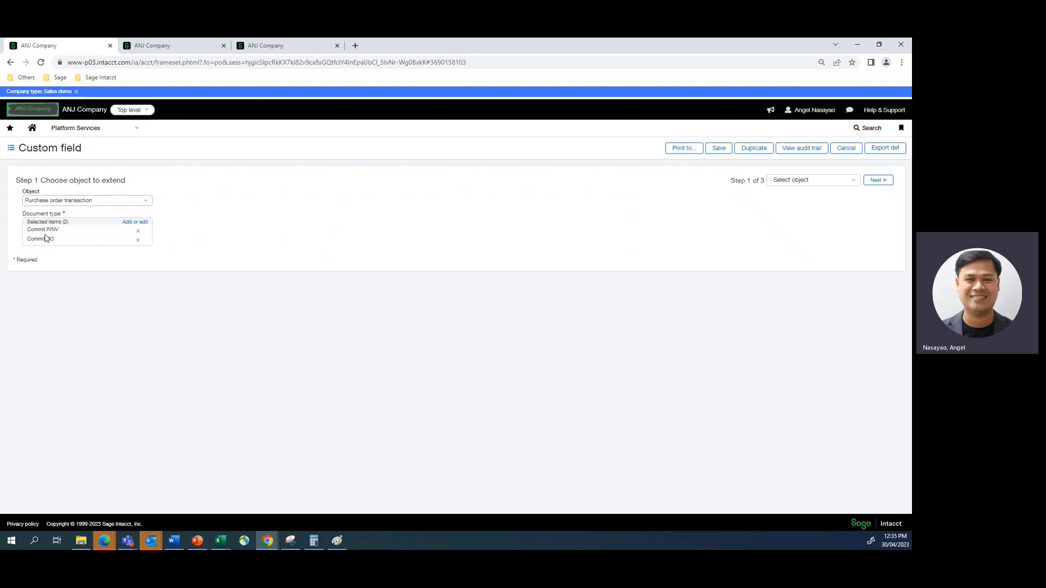
{"action": "left_click", "coordinate": [872, 183]}
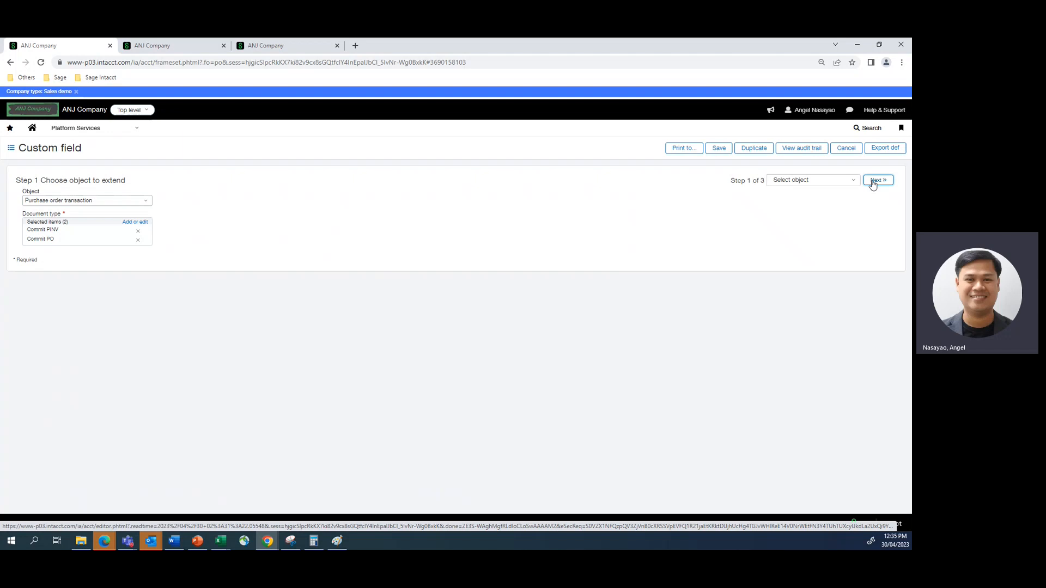
{"action": "left_click", "coordinate": [875, 181]}
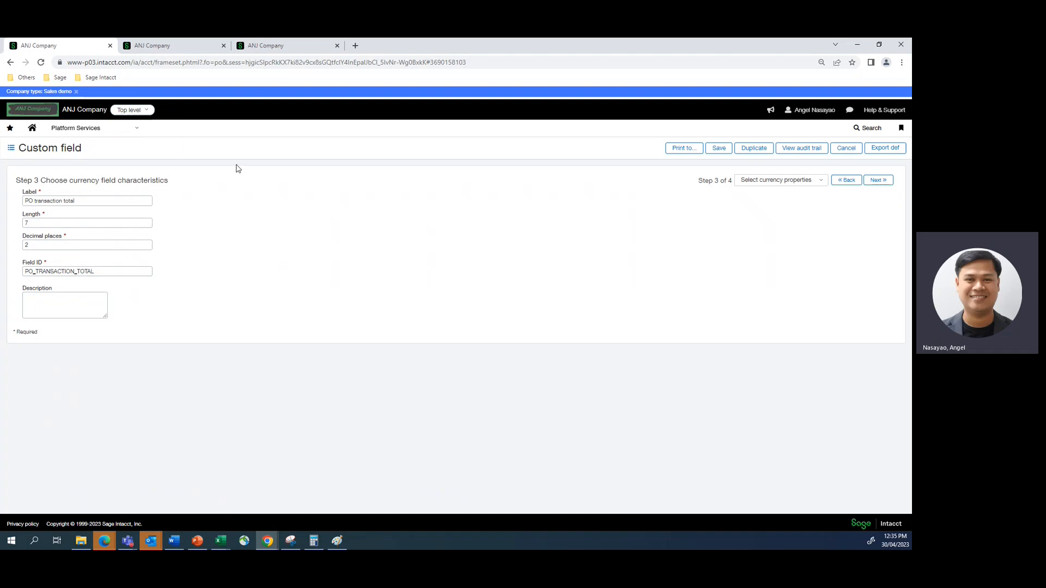
Review the smart event's owner object, document type, action, event and condition at a larger page size.
{"action": "left_click", "coordinate": [175, 47]}
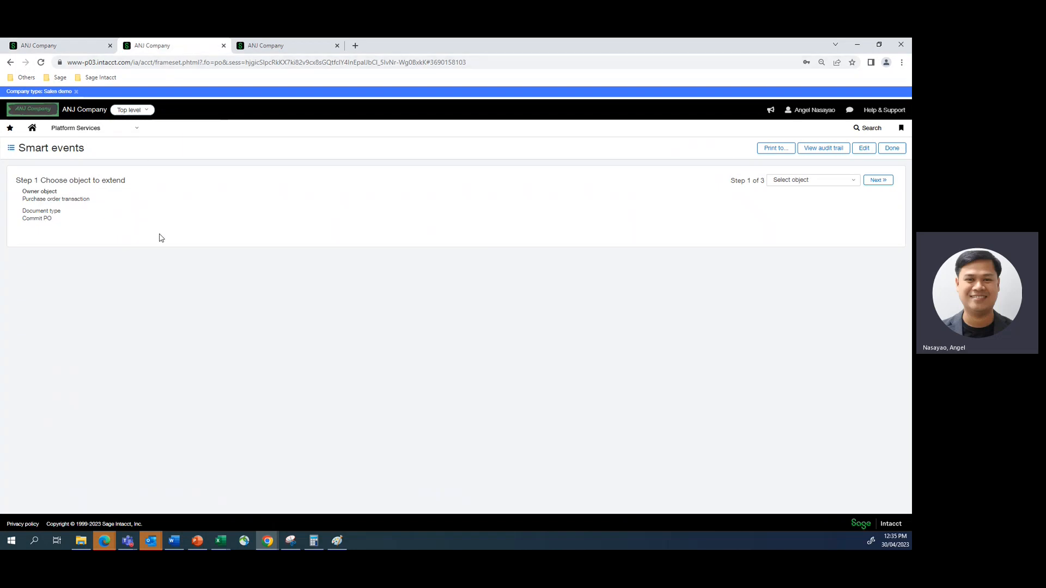
{"action": "key", "text": "ctrl+plus"}
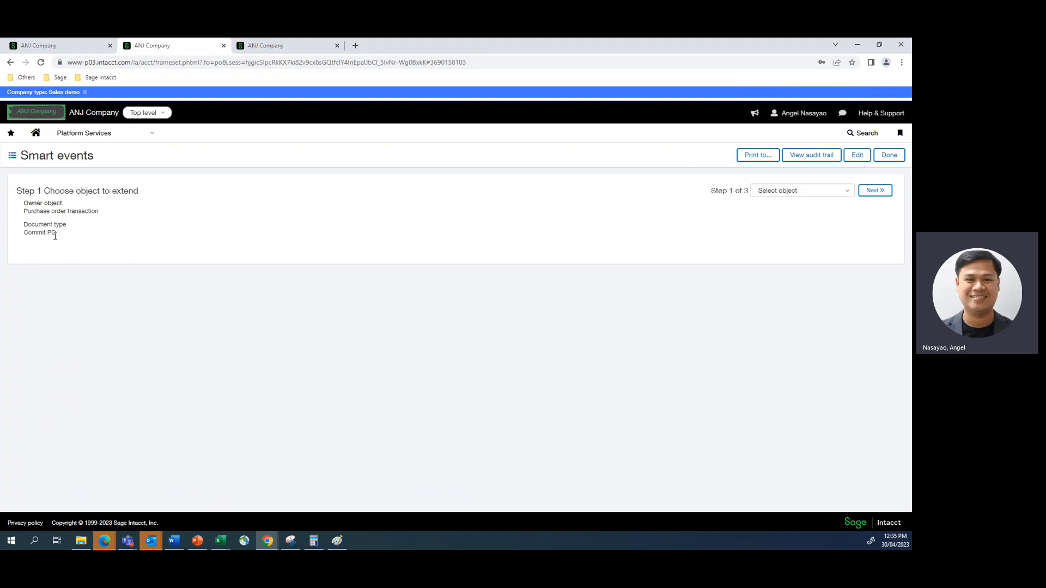
{"action": "left_click", "coordinate": [876, 190]}
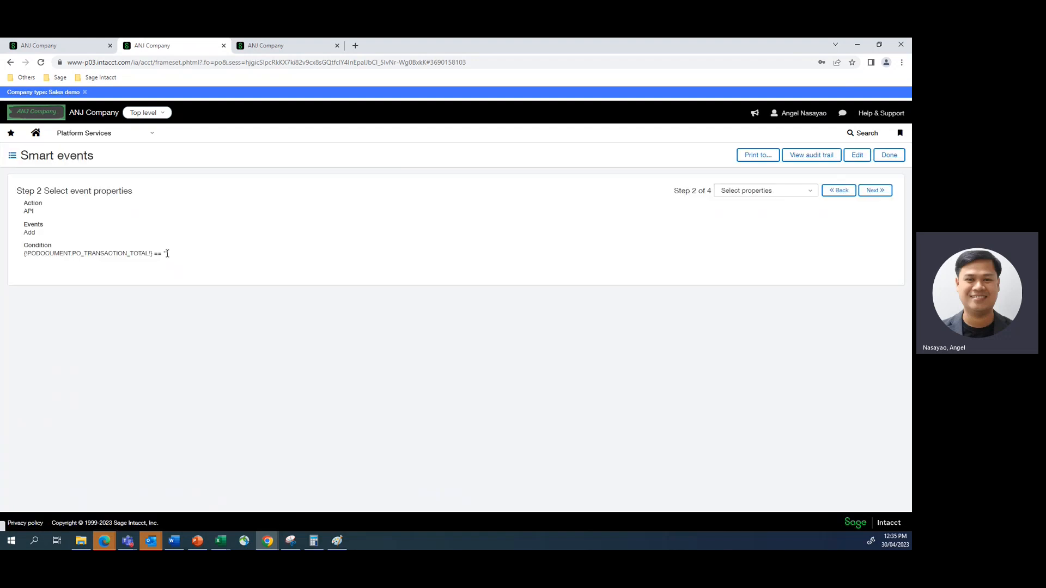
Start a new Commit PO order transaction in Purchasing.
{"action": "left_click", "coordinate": [277, 47]}
{"action": "left_click", "coordinate": [151, 135]}
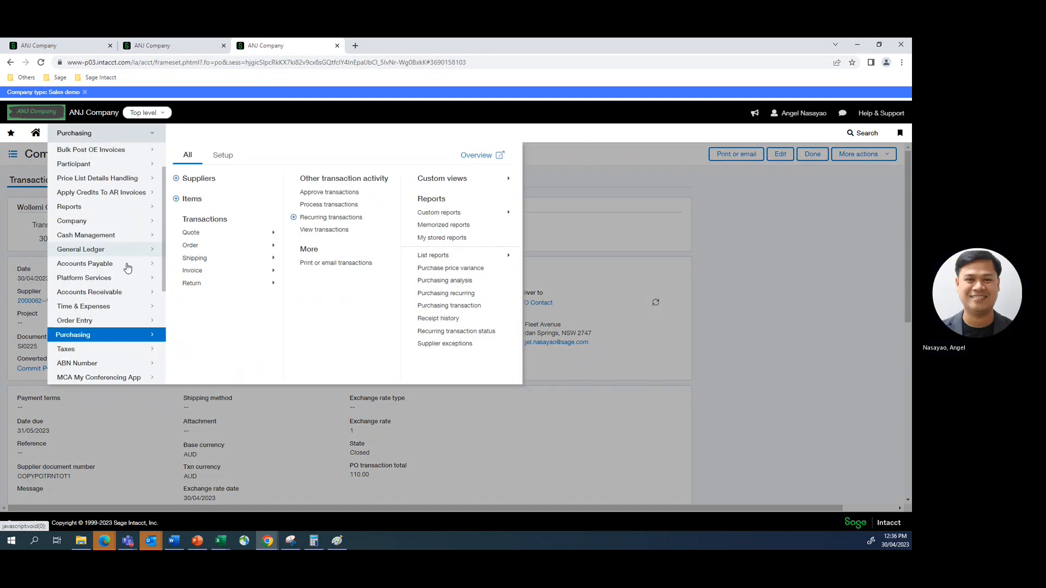
{"action": "mouse_move", "coordinate": [241, 252]}
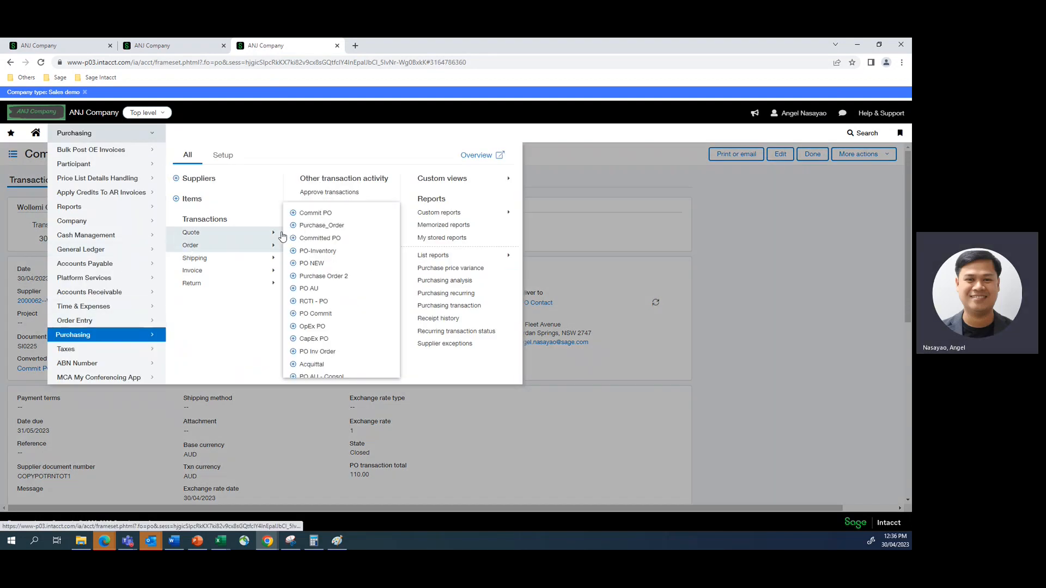
{"action": "left_click", "coordinate": [293, 213]}
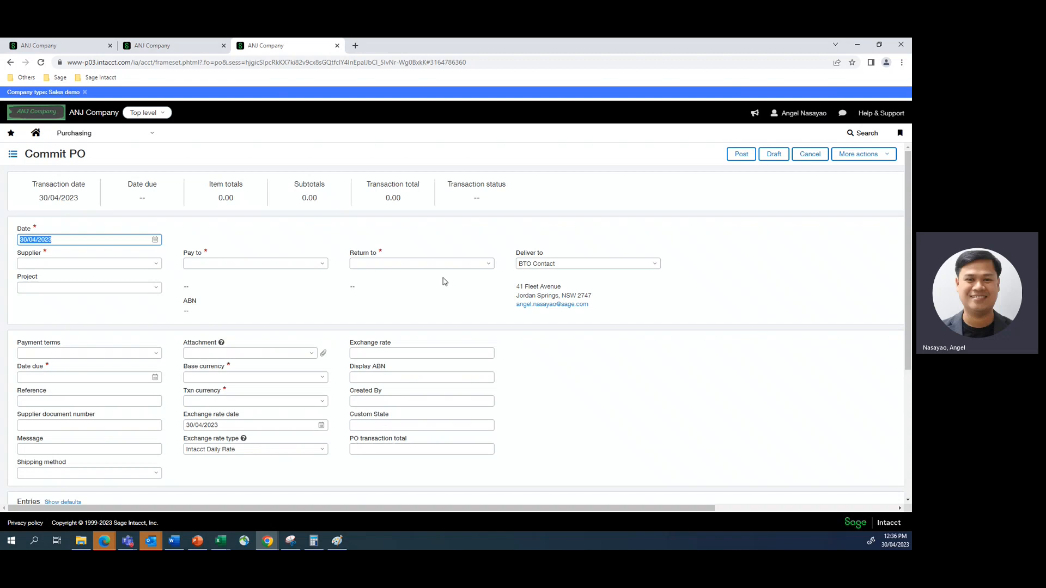
Review the smart event definition from its document type through its condition to the API arguments.
{"action": "left_click", "coordinate": [180, 46]}
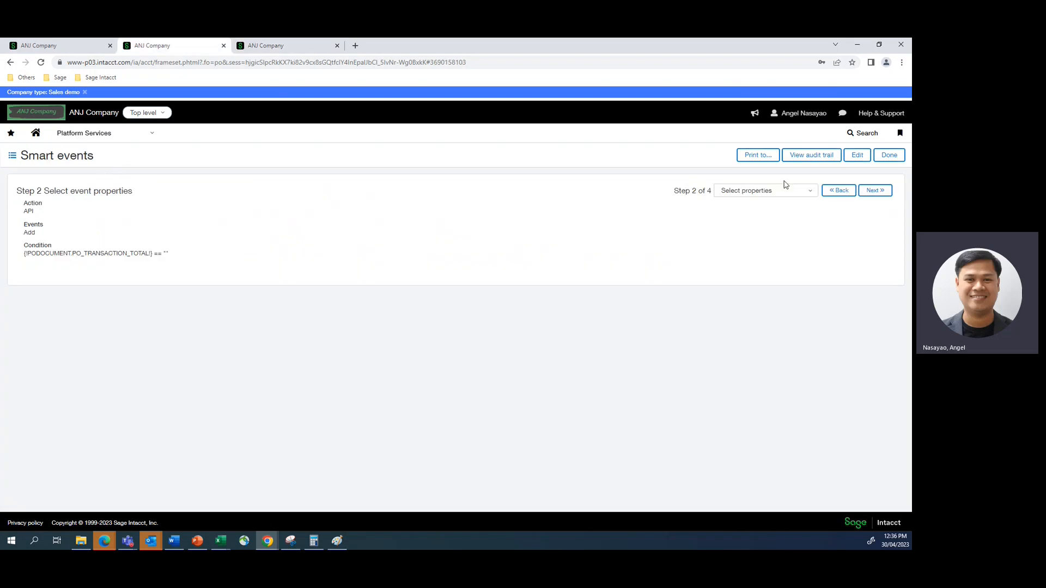
{"action": "left_click", "coordinate": [838, 191]}
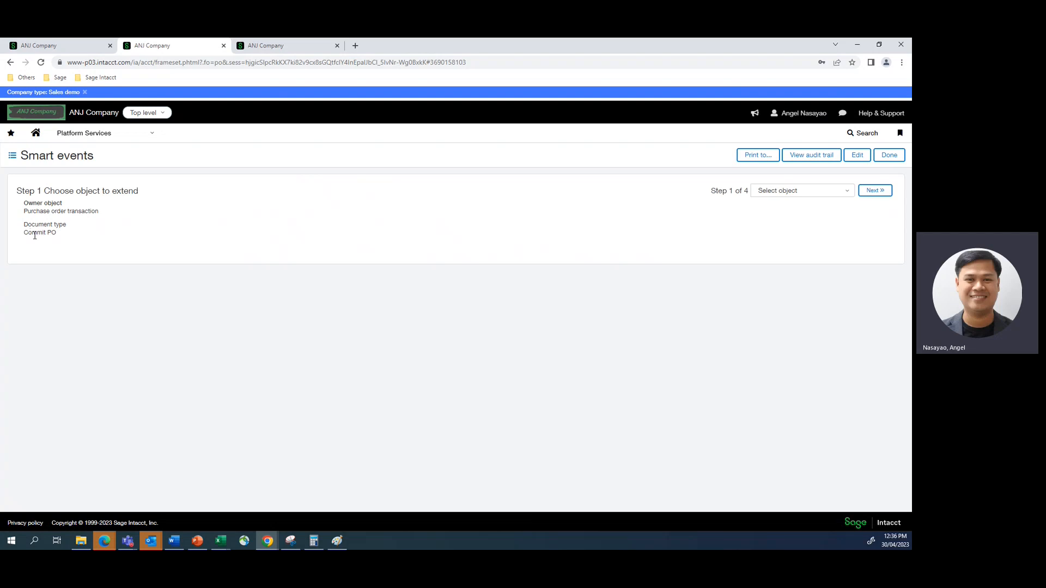
{"action": "left_click", "coordinate": [874, 191]}
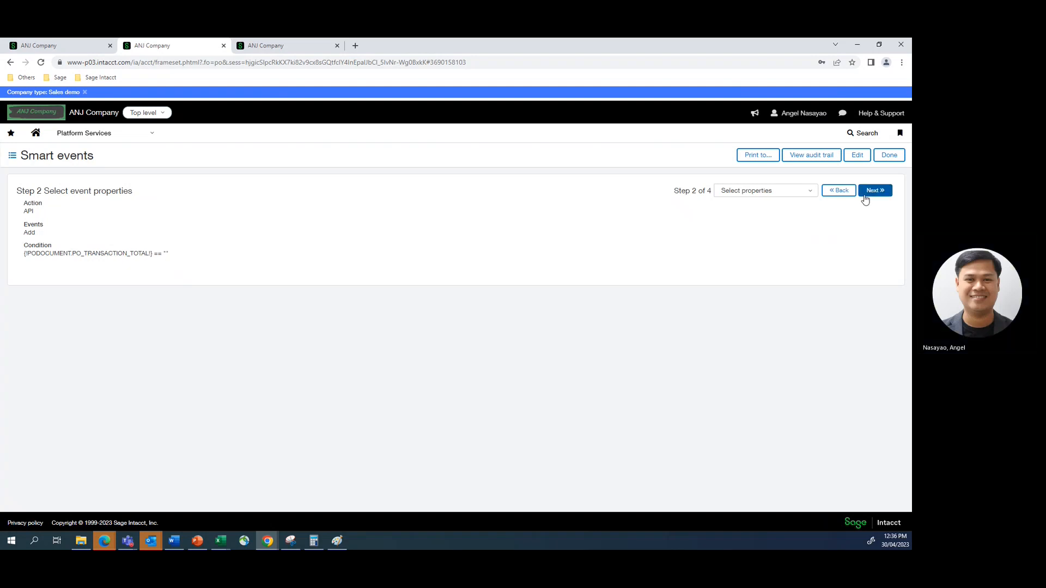
{"action": "left_click", "coordinate": [865, 194]}
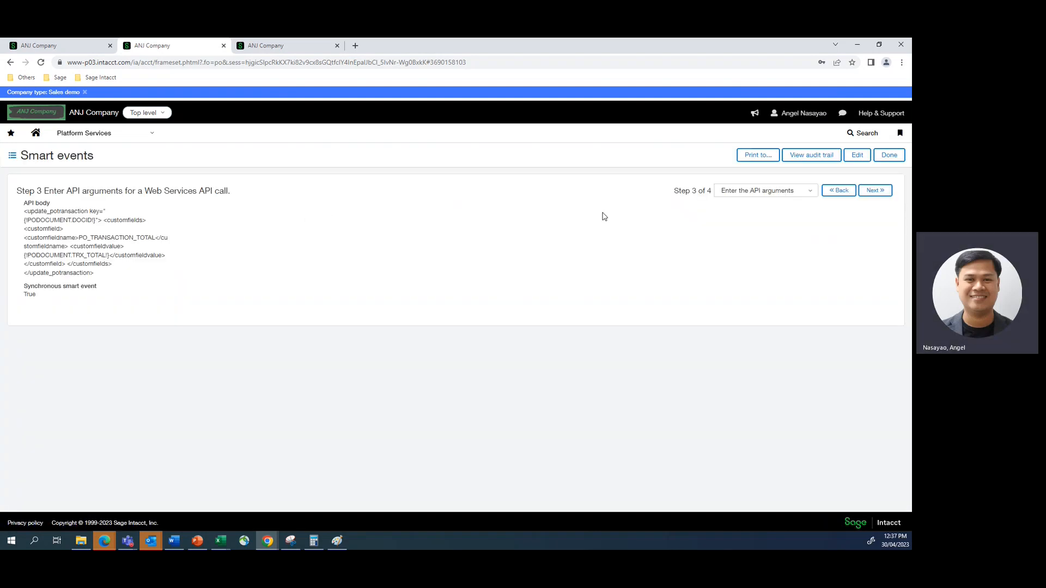
Open the smart event for editing, view its condition and API body, and enlarge the API body field before returning to the event properties.
{"action": "left_click", "coordinate": [857, 154]}
{"action": "left_click", "coordinate": [823, 194]}
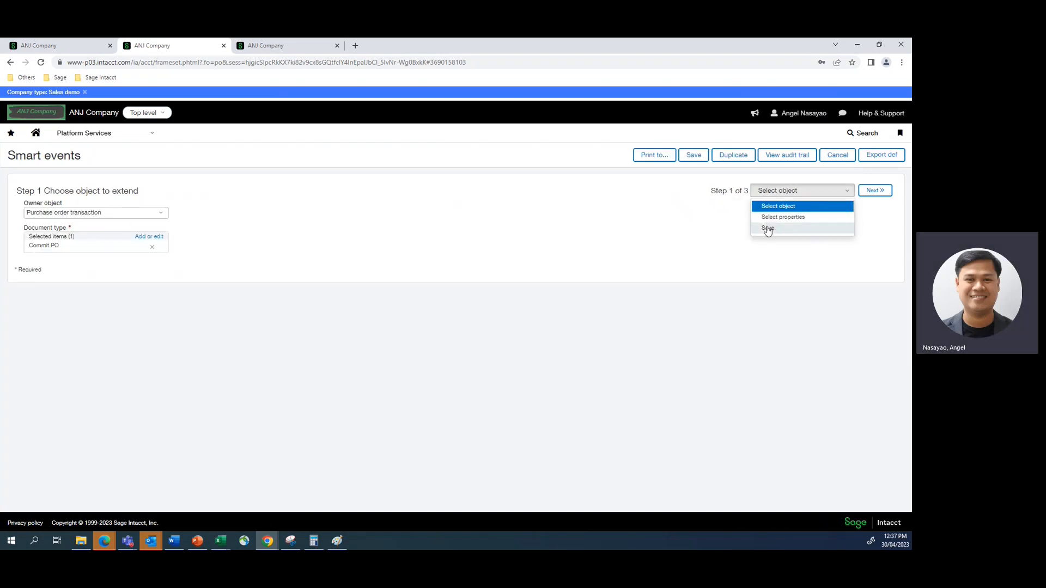
{"action": "left_click", "coordinate": [768, 219]}
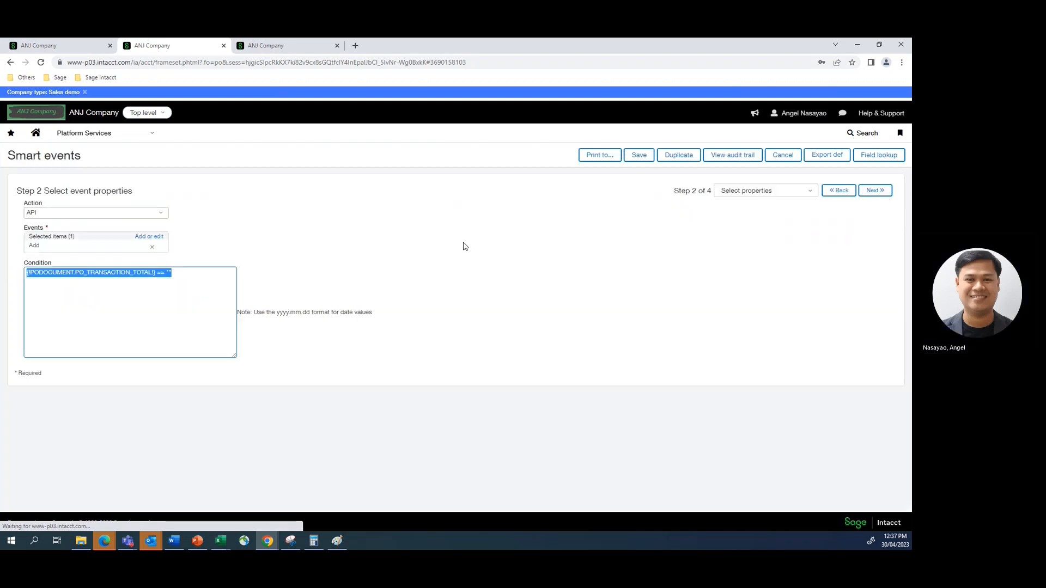
{"action": "left_click", "coordinate": [875, 191]}
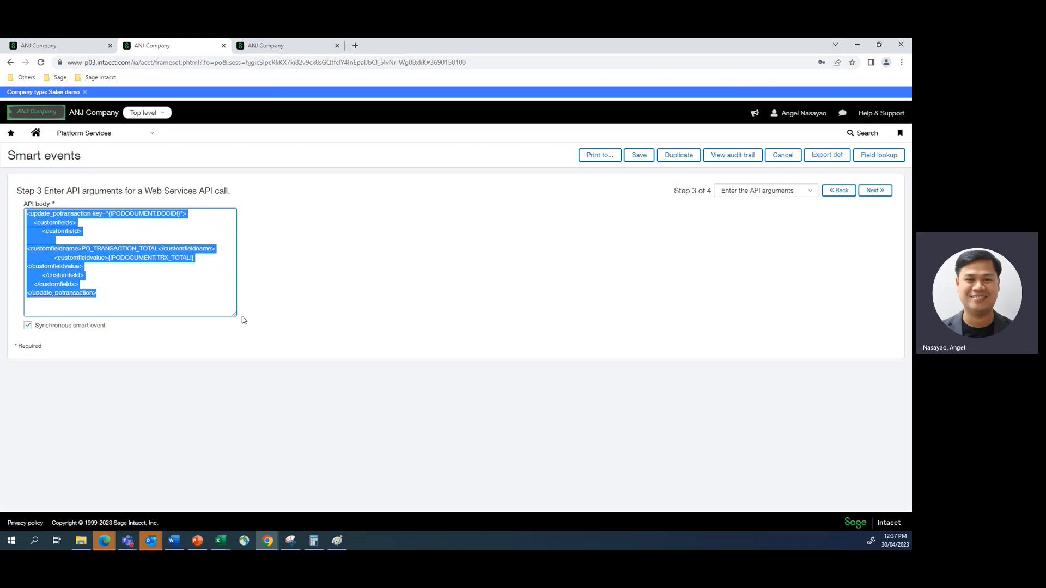
{"action": "left_click_drag", "start_coordinate": [235, 314], "coordinate": [375, 306]}
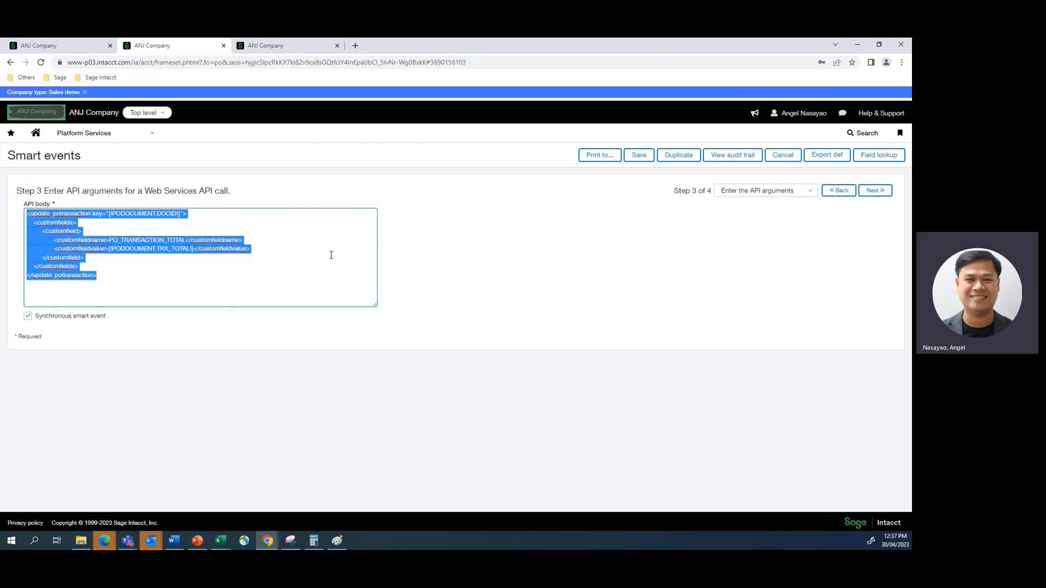
{"action": "left_click", "coordinate": [332, 255]}
Recheck the smart event's condition and widen the API body field so each XML tag fits on one line.
{"action": "left_click", "coordinate": [838, 191]}
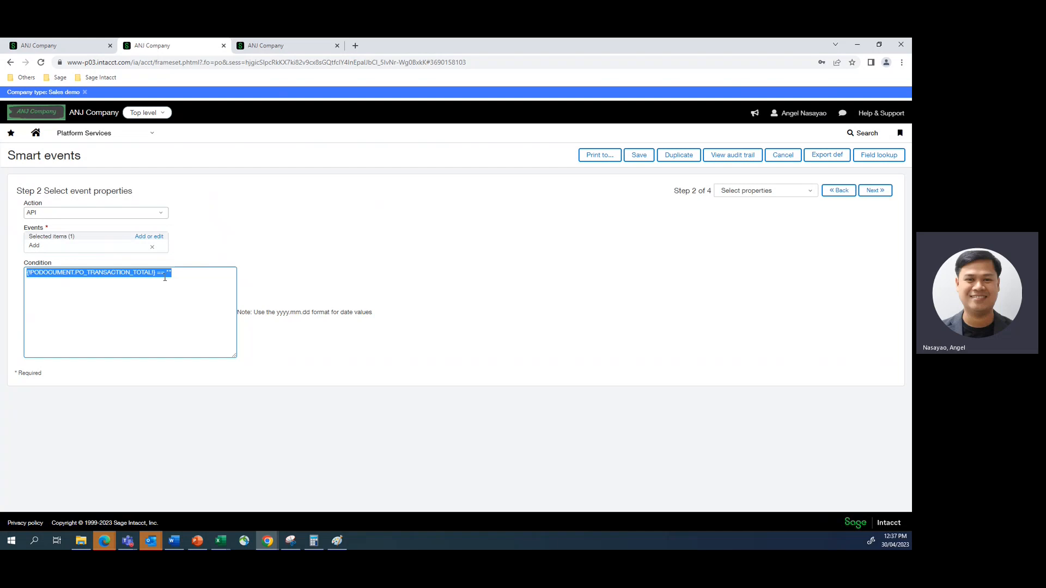
{"action": "left_click", "coordinate": [872, 191]}
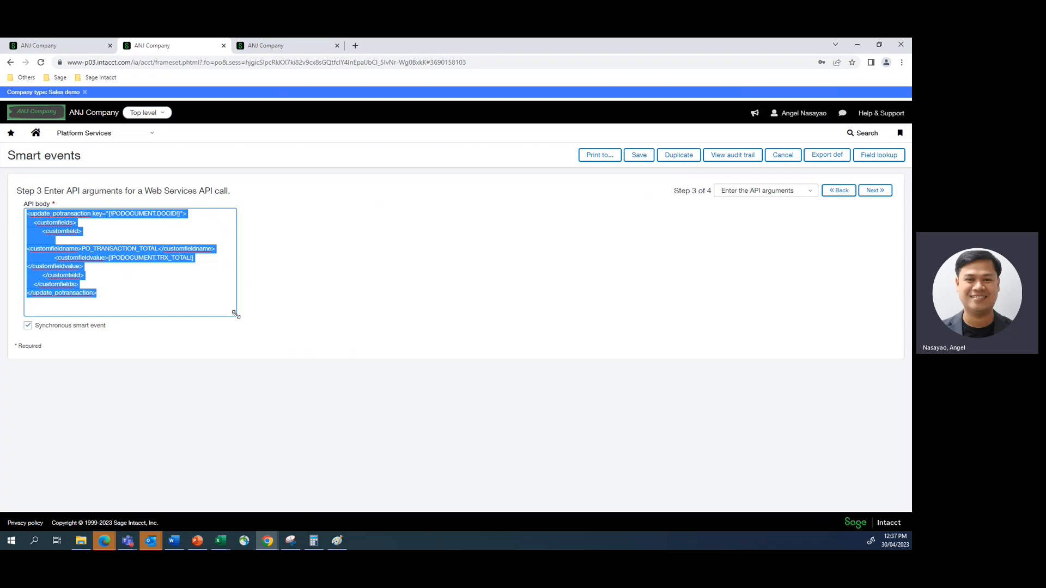
{"action": "left_click_drag", "start_coordinate": [234, 314], "coordinate": [345, 290]}
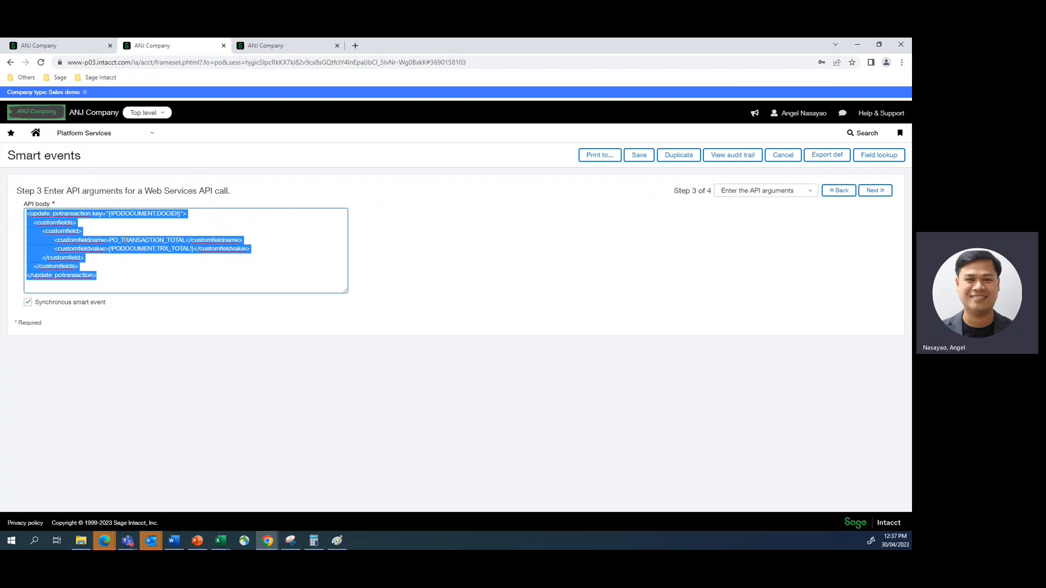
{"action": "left_click", "coordinate": [125, 240]}
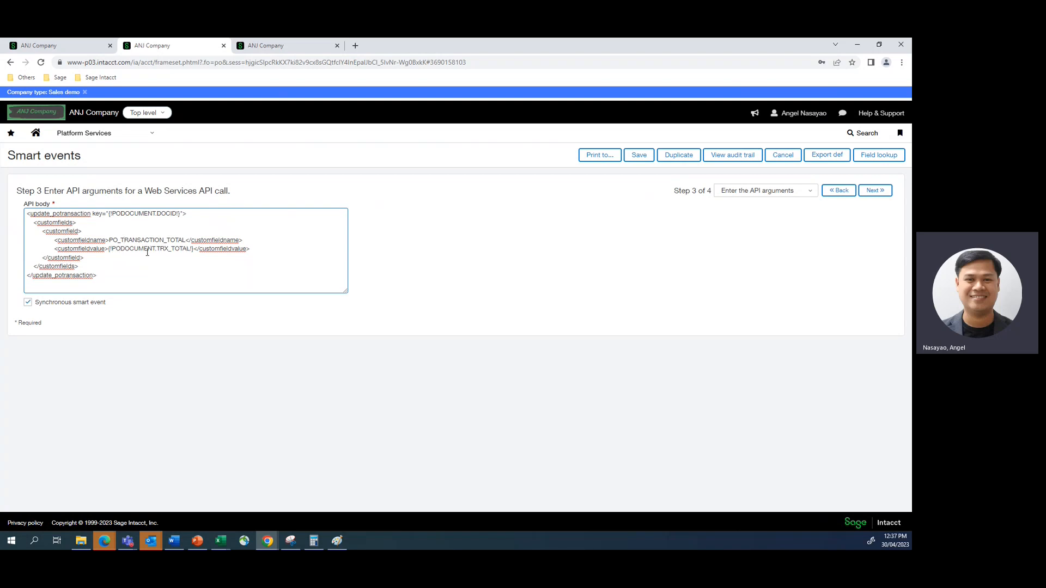
Compare the API body's TRX_TOTAL value and PO_TRANSACTION_TOTAL field name with the Commit PO form's fields, and show the smart event's deployment options.
{"action": "left_click_drag", "start_coordinate": [109, 249], "coordinate": [189, 249]}
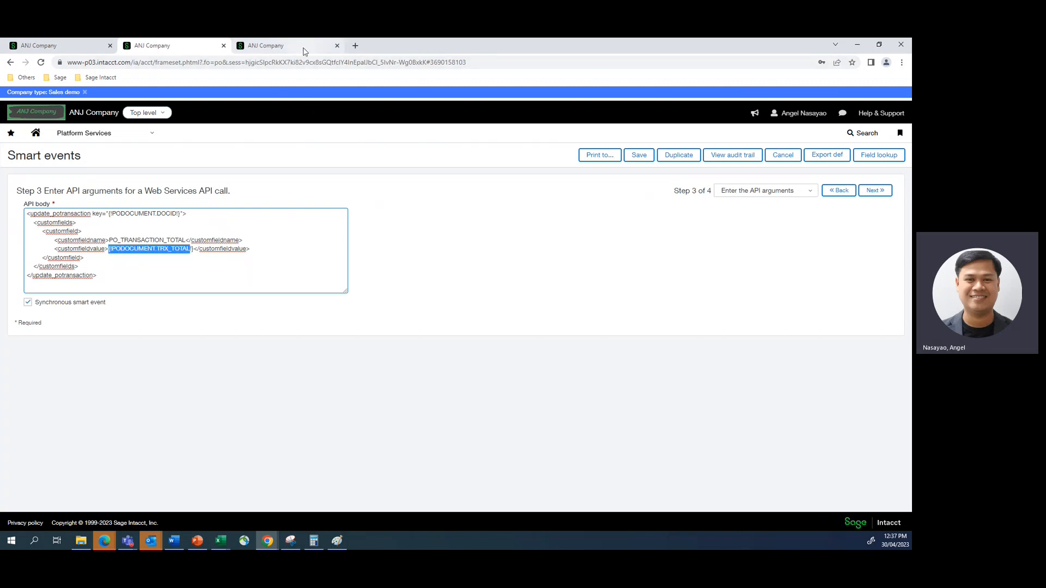
{"action": "left_click", "coordinate": [302, 46]}
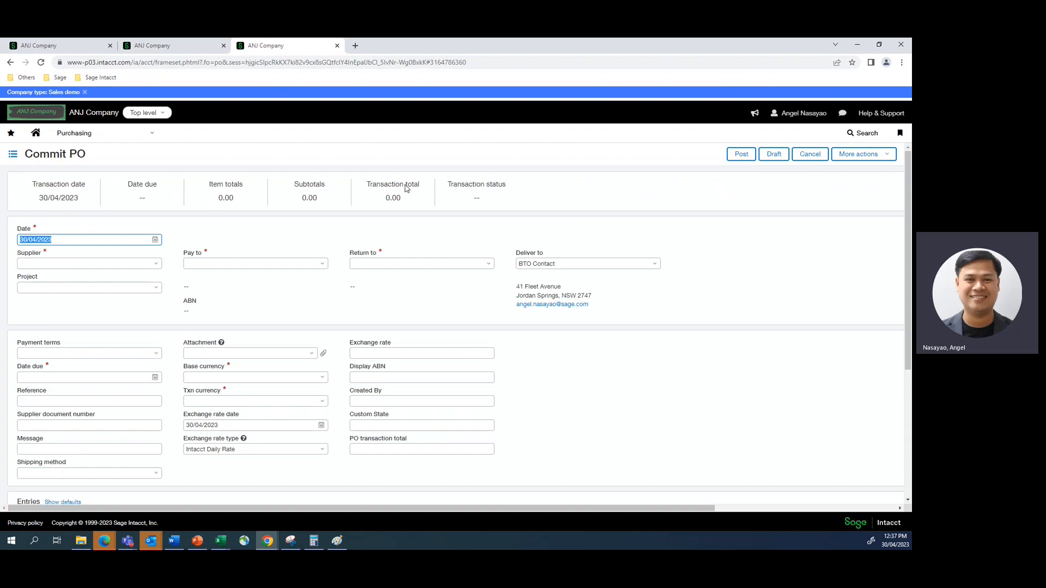
{"action": "left_click", "coordinate": [158, 46]}
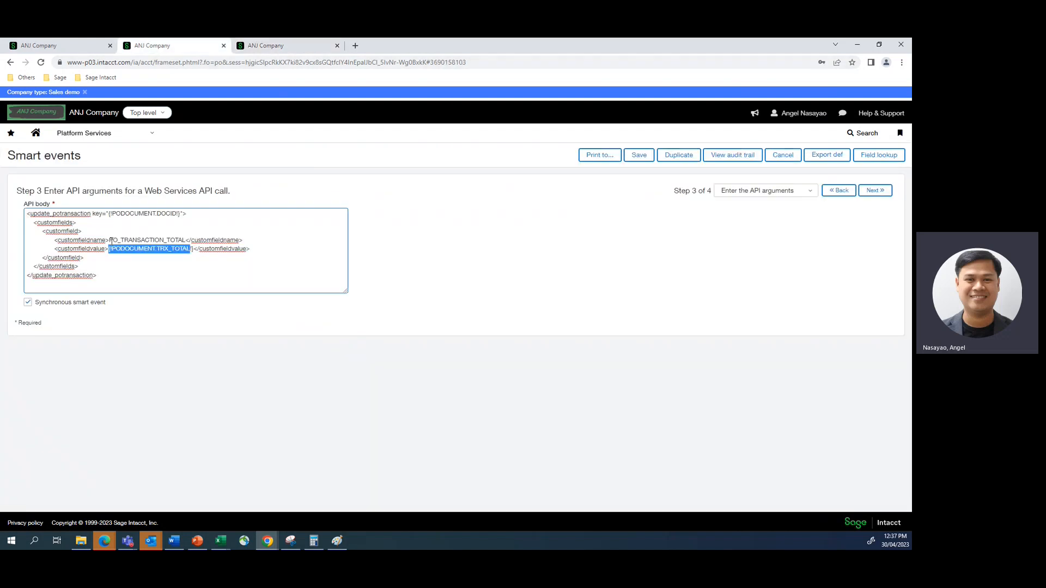
{"action": "left_click_drag", "start_coordinate": [111, 241], "coordinate": [181, 240]}
{"action": "left_click", "coordinate": [278, 46]}
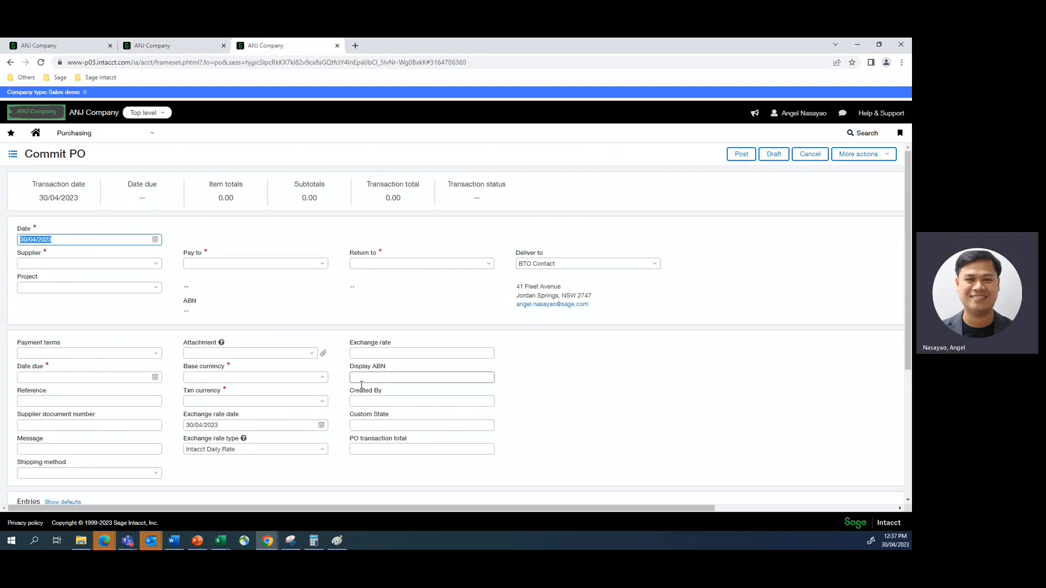
{"action": "left_click", "coordinate": [146, 46]}
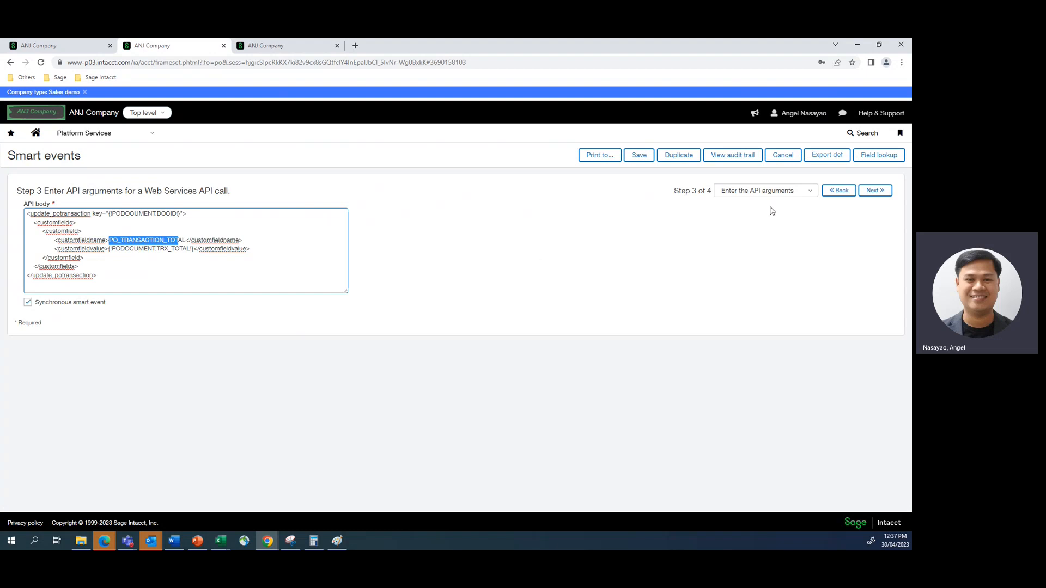
{"action": "left_click", "coordinate": [867, 197]}
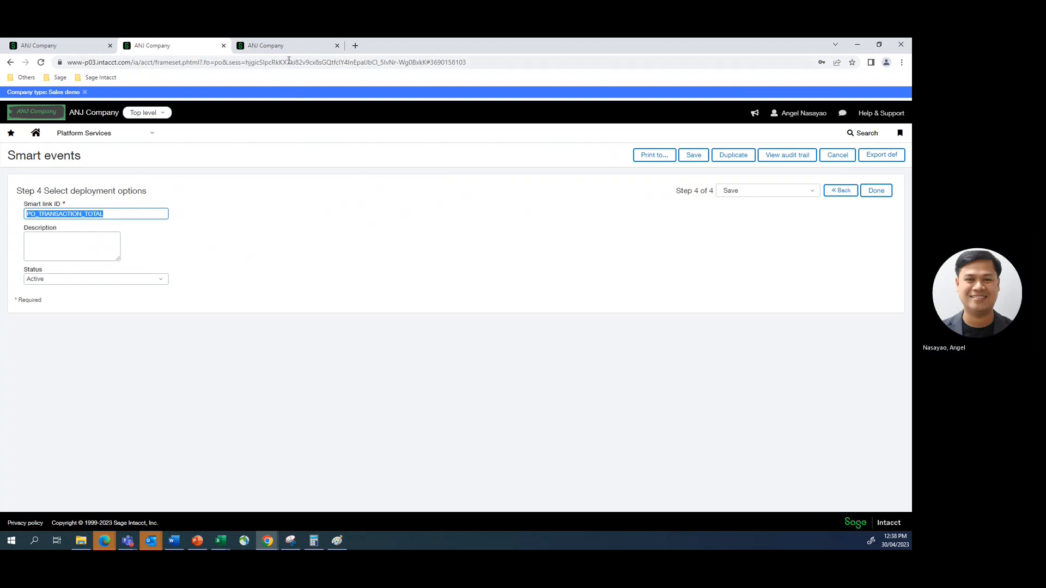
Start a new Commit PO transaction in Purchasing and select Wollemi College as the supplier.
{"action": "mouse_move", "coordinate": [288, 51]}
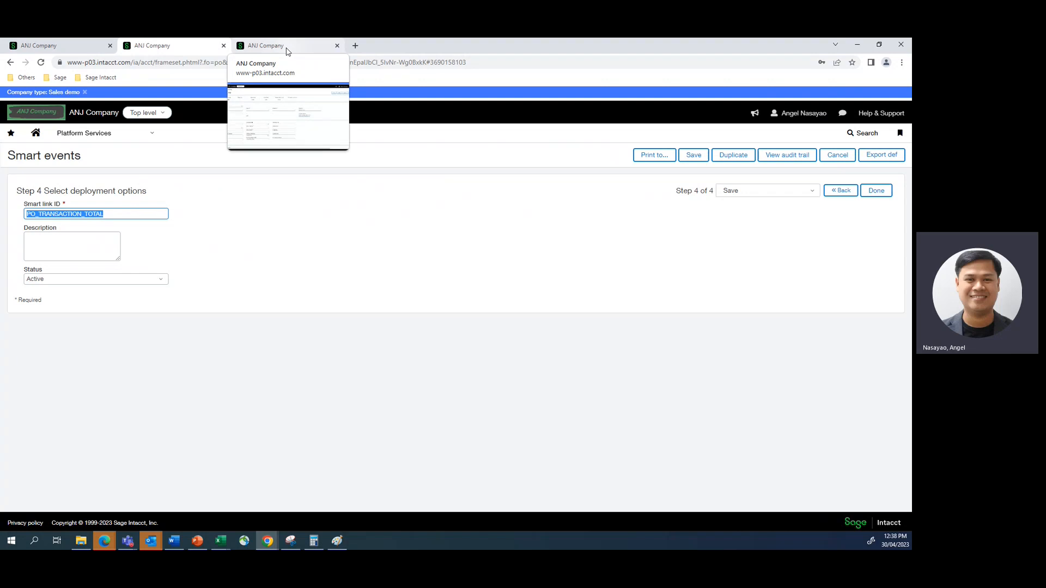
{"action": "left_click", "coordinate": [287, 49]}
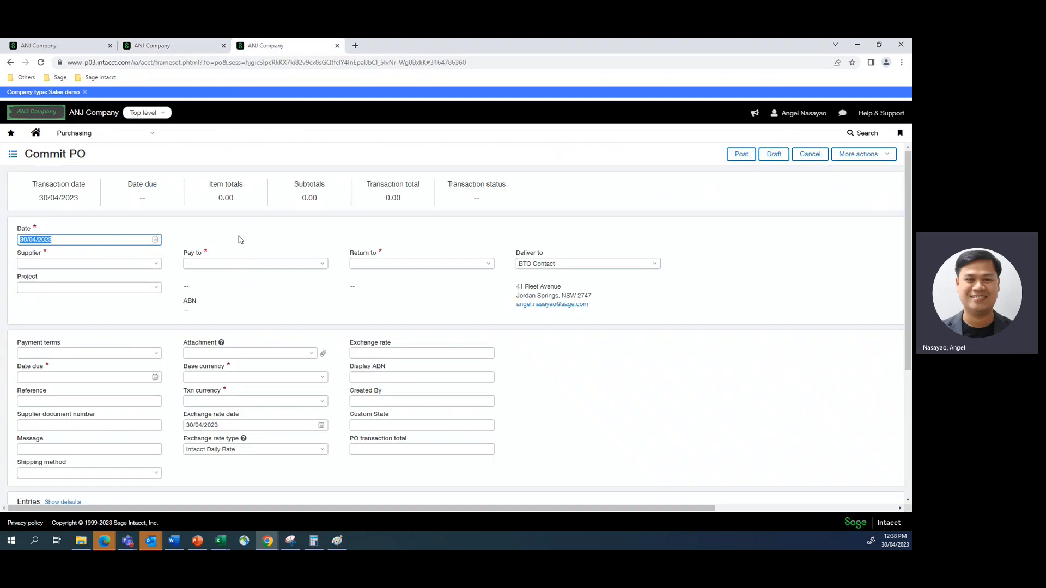
{"action": "left_click", "coordinate": [155, 137]}
{"action": "mouse_move", "coordinate": [282, 247]}
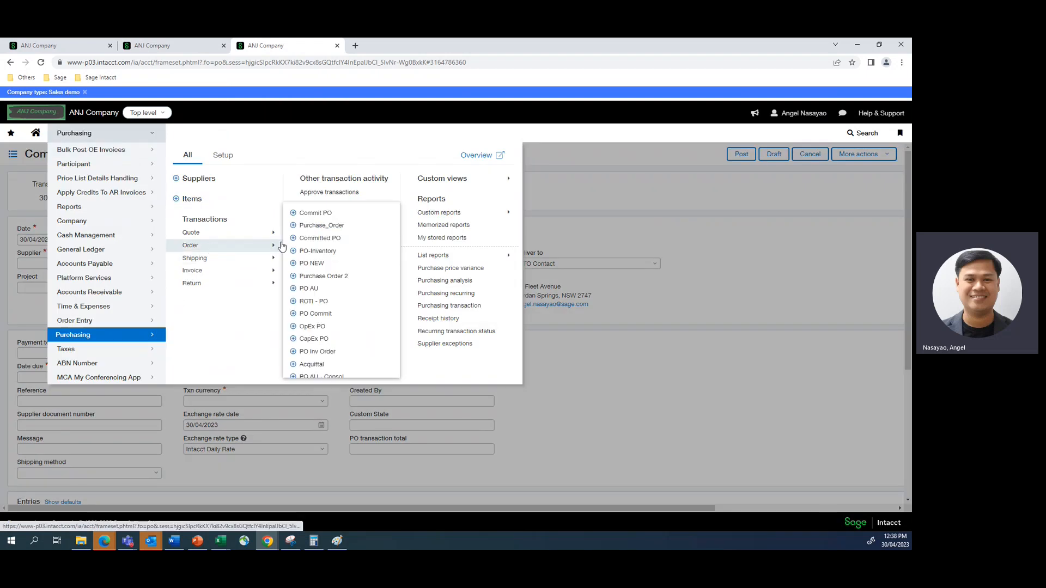
{"action": "left_click", "coordinate": [294, 216]}
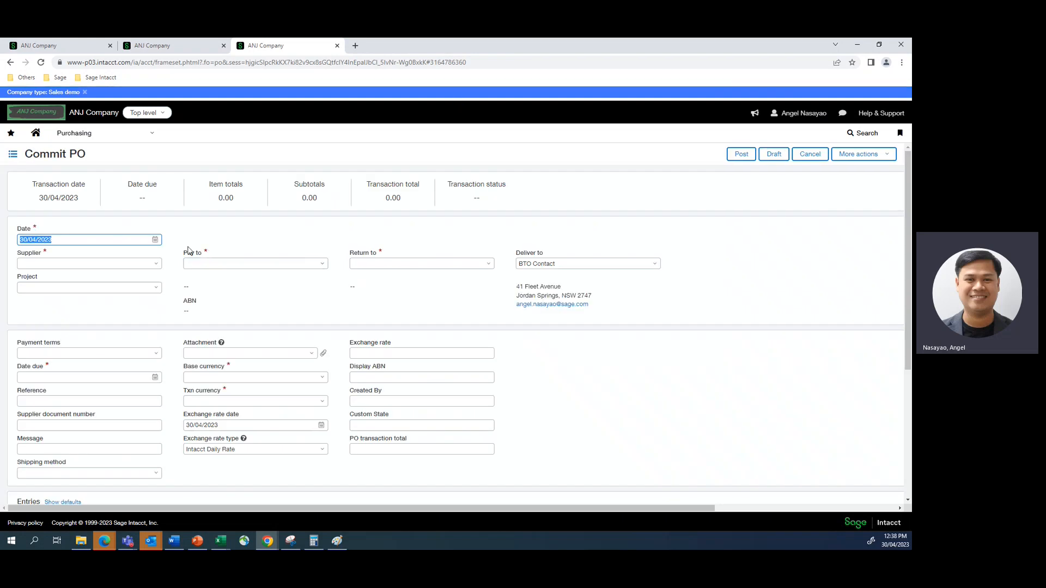
{"action": "left_click", "coordinate": [61, 265]}
{"action": "type", "text": "wo"}
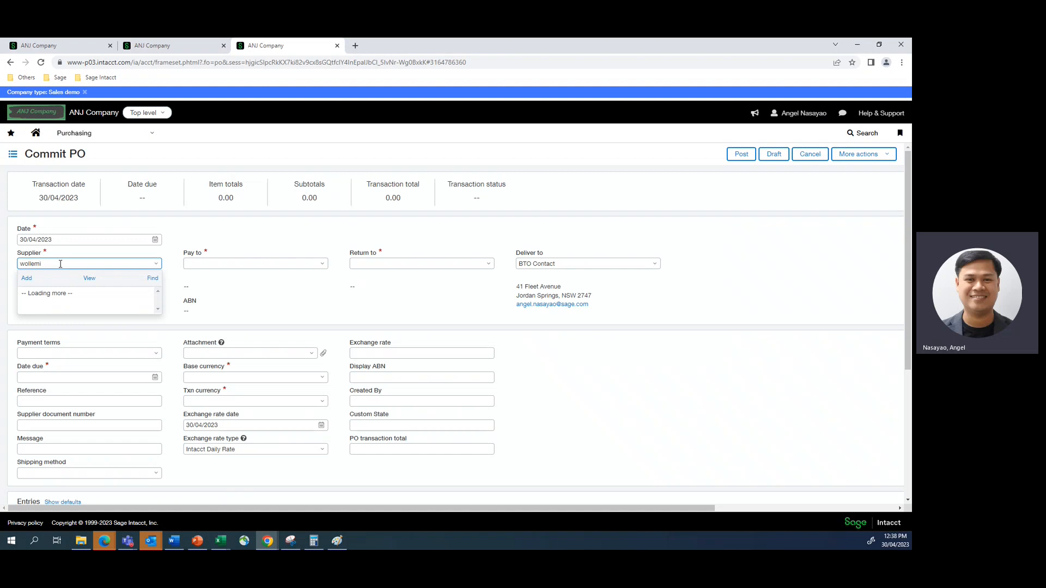
{"action": "type", "text": "llemi"}
{"action": "left_click", "coordinate": [75, 293]}
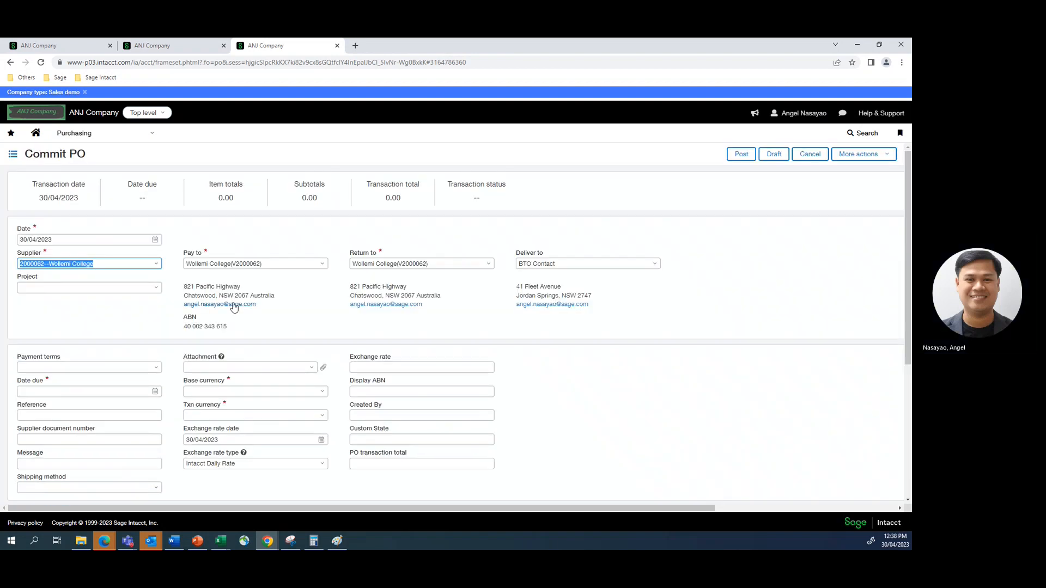
Set the order's due date to 30/04/2023 and both its base and transaction currencies to AUD.
{"action": "scroll", "coordinate": [234, 297], "scroll_direction": "down", "scroll_amount": 1}
{"action": "left_click", "coordinate": [155, 344]}
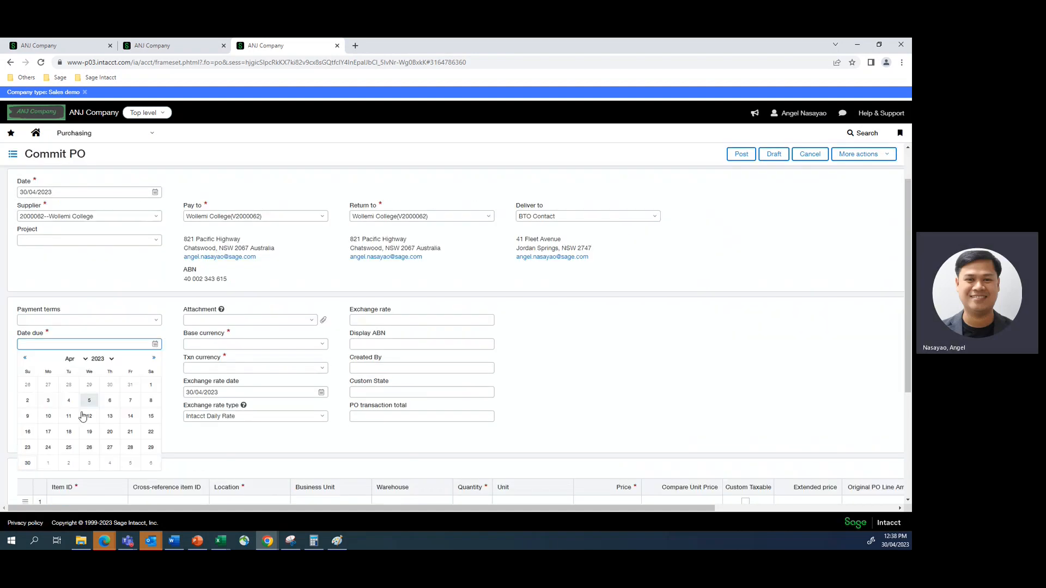
{"action": "left_click", "coordinate": [27, 463]}
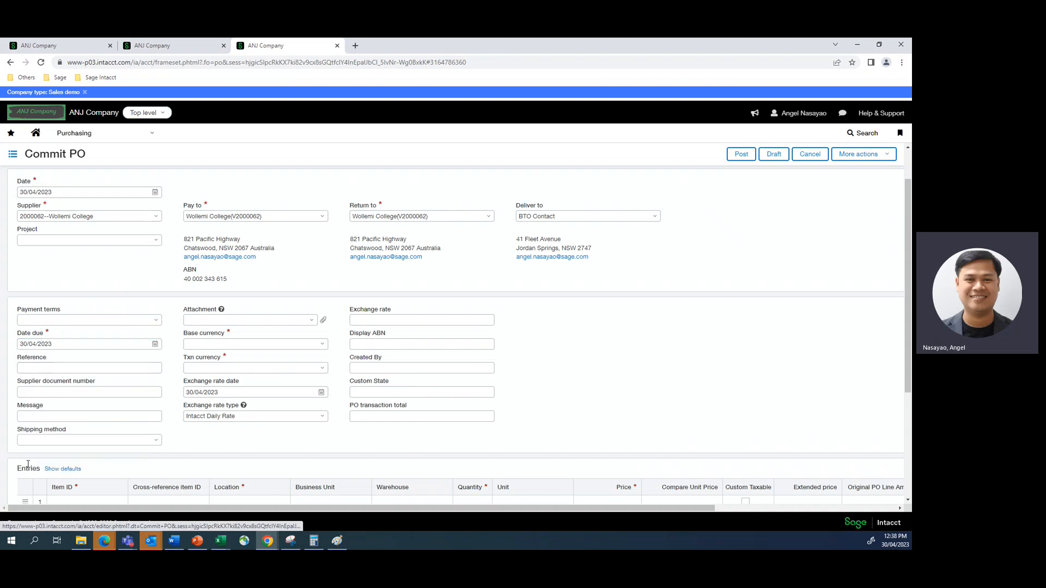
{"action": "left_click", "coordinate": [316, 347]}
{"action": "left_click", "coordinate": [306, 372]}
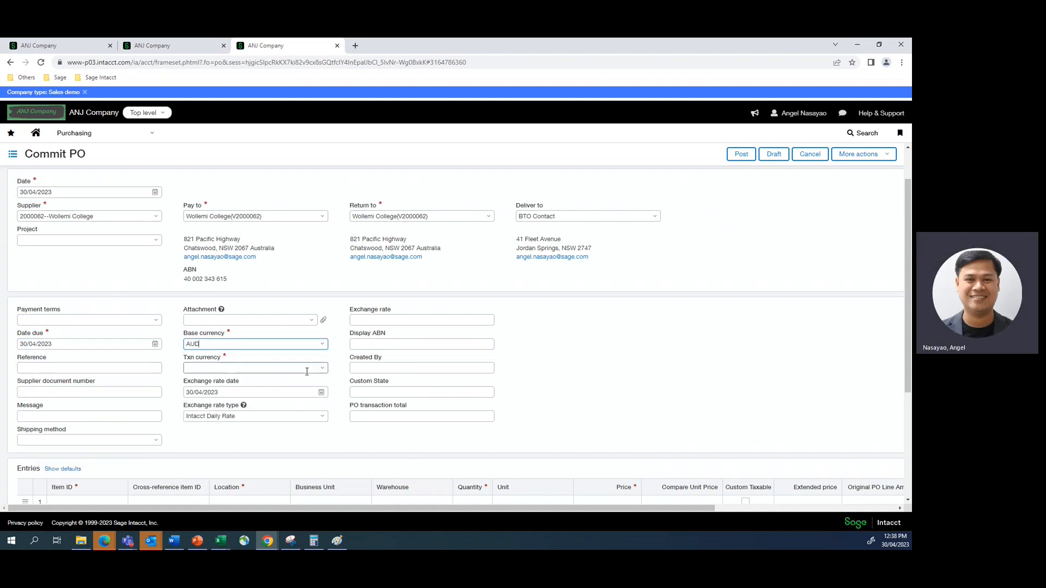
{"action": "left_click", "coordinate": [307, 371]}
{"action": "left_click", "coordinate": [222, 397]}
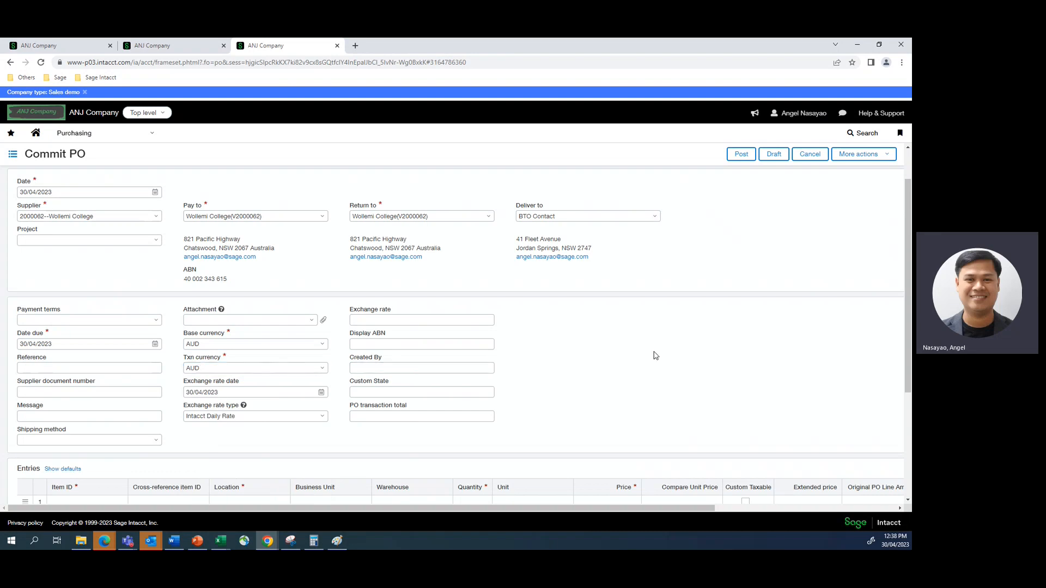
Fill the first entry line with item SVC--Service, location 400--GBD Australia and a price of 200.00.
{"action": "scroll", "coordinate": [655, 341], "scroll_direction": "down", "scroll_amount": 3}
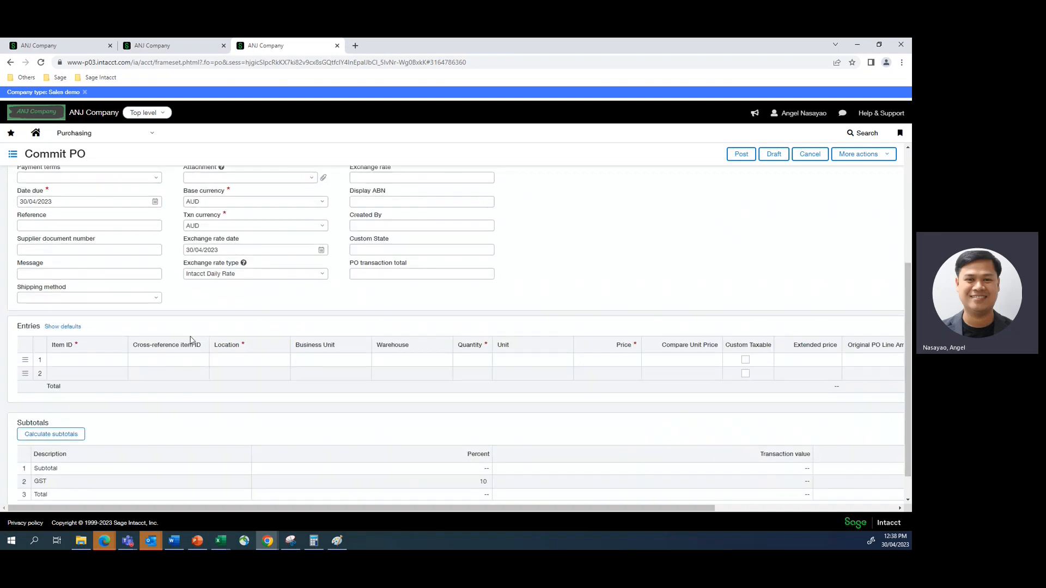
{"action": "left_click", "coordinate": [83, 361]}
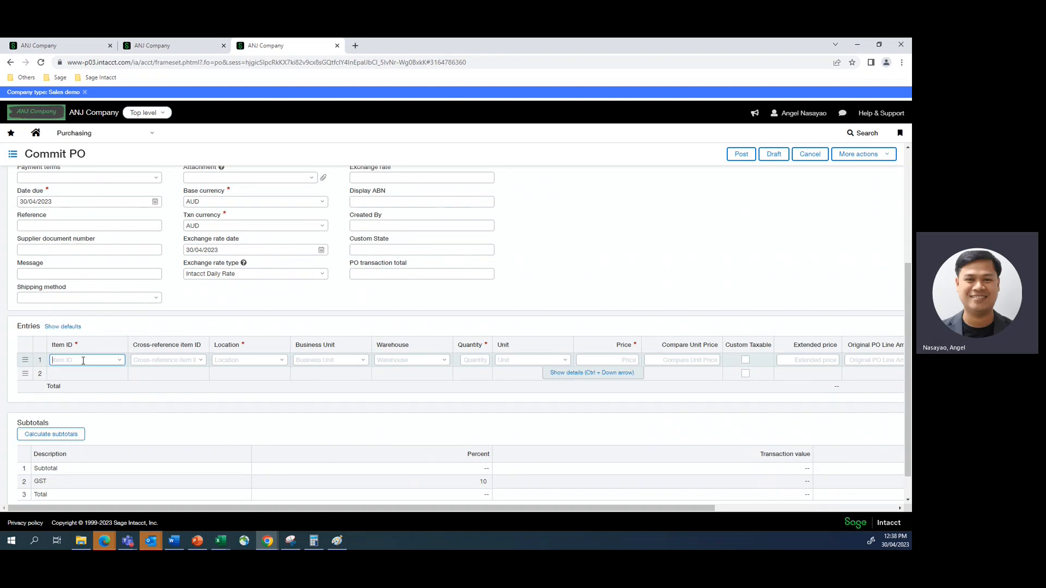
{"action": "type", "text": "svc"}
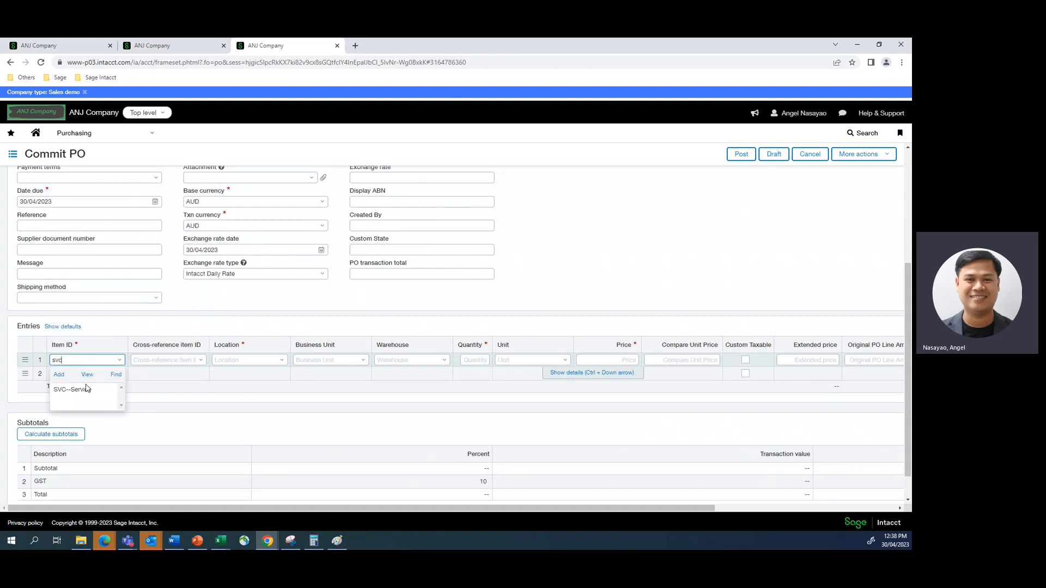
{"action": "left_click", "coordinate": [87, 389]}
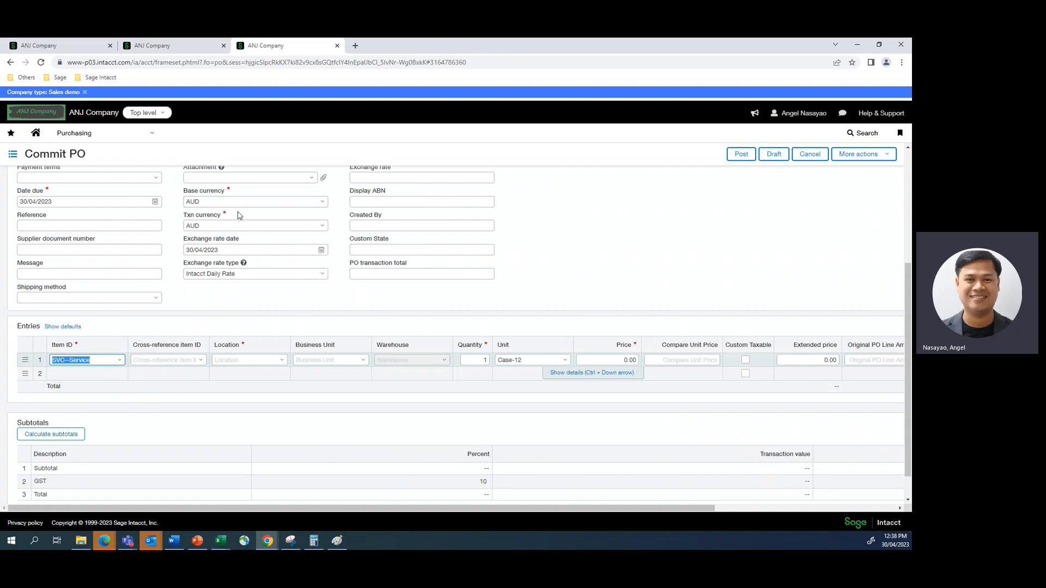
{"action": "left_click", "coordinate": [283, 362]}
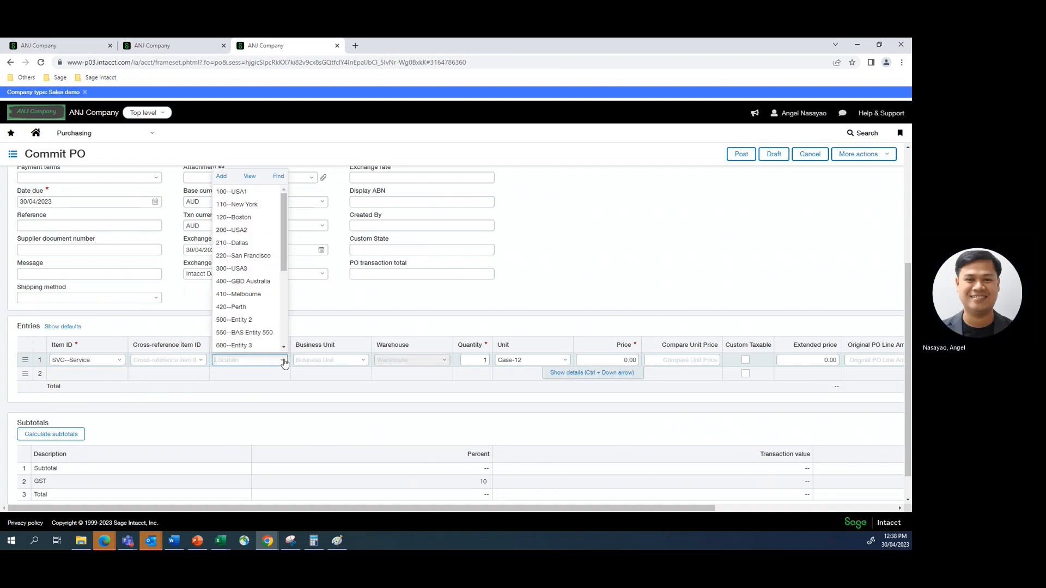
{"action": "left_click", "coordinate": [251, 283]}
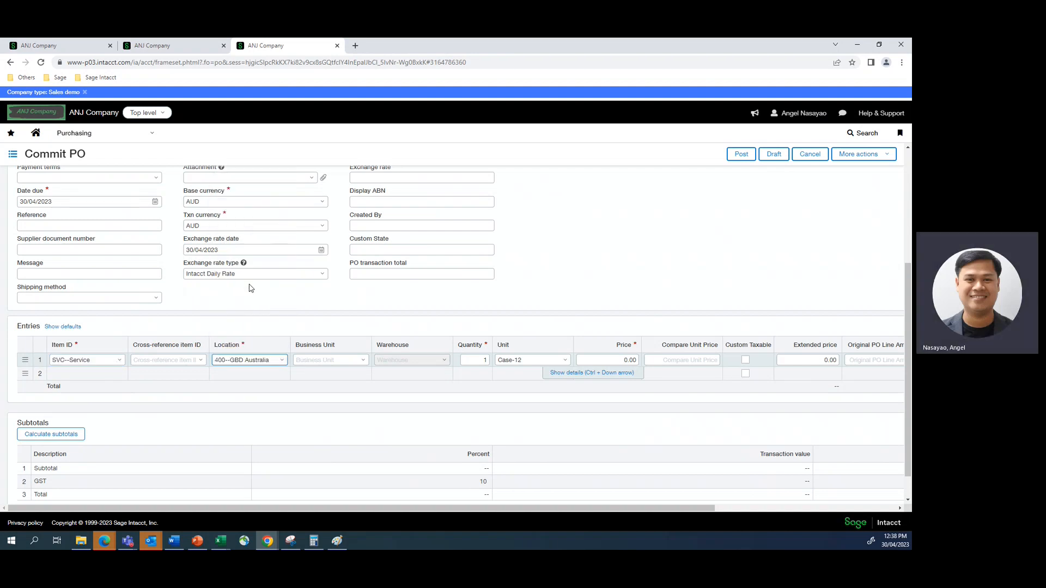
{"action": "left_click", "coordinate": [615, 359]}
{"action": "type", "text": "2"}
{"action": "left_click", "coordinate": [675, 253]}
{"action": "left_click_drag", "start_coordinate": [587, 509], "coordinate": [515, 504]}
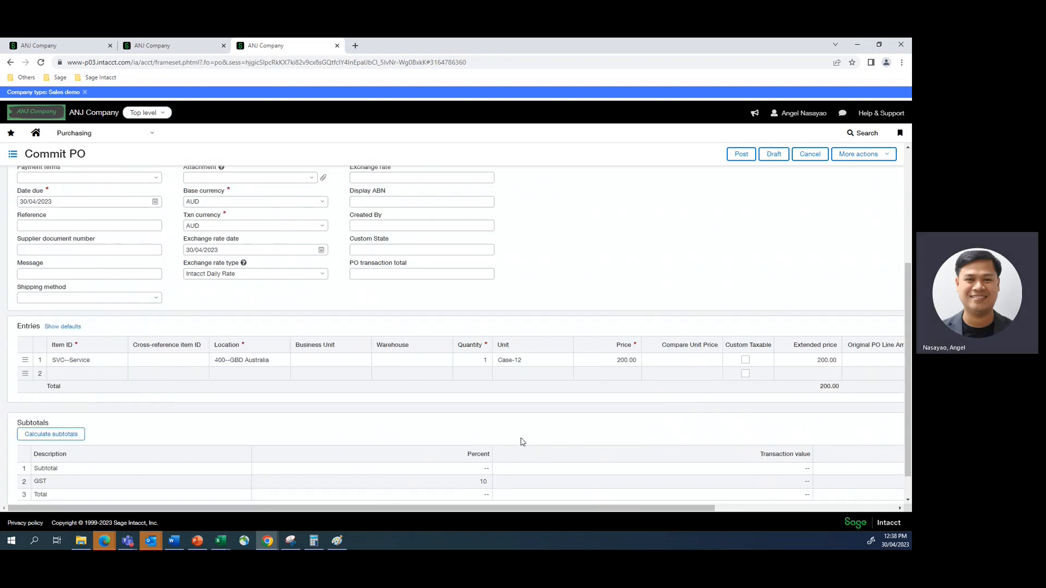
Compare the order's transaction total with its PO transaction total field, and review the custom field's deployment options and the smart event.
{"action": "scroll", "coordinate": [607, 275], "scroll_direction": "up", "scroll_amount": 4}
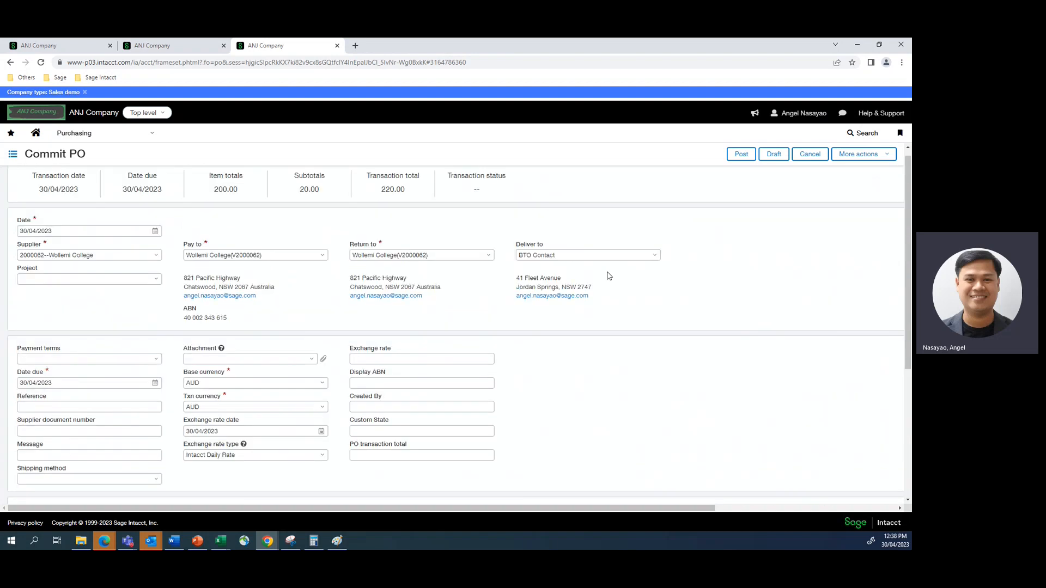
{"action": "scroll", "coordinate": [607, 274], "scroll_direction": "down", "scroll_amount": 1}
{"action": "scroll", "coordinate": [607, 274], "scroll_direction": "up", "scroll_amount": 2}
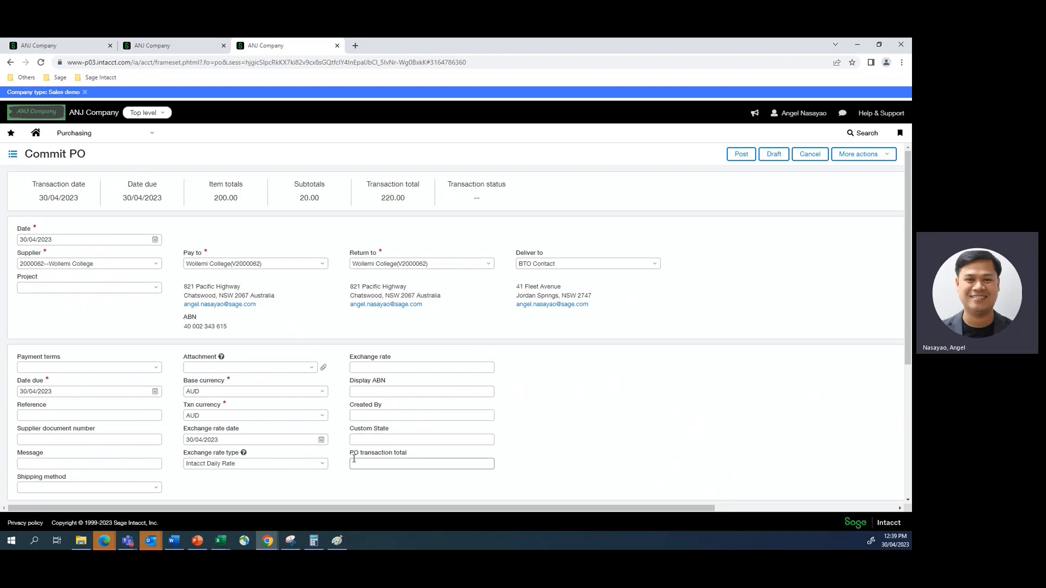
{"action": "left_click", "coordinate": [49, 47]}
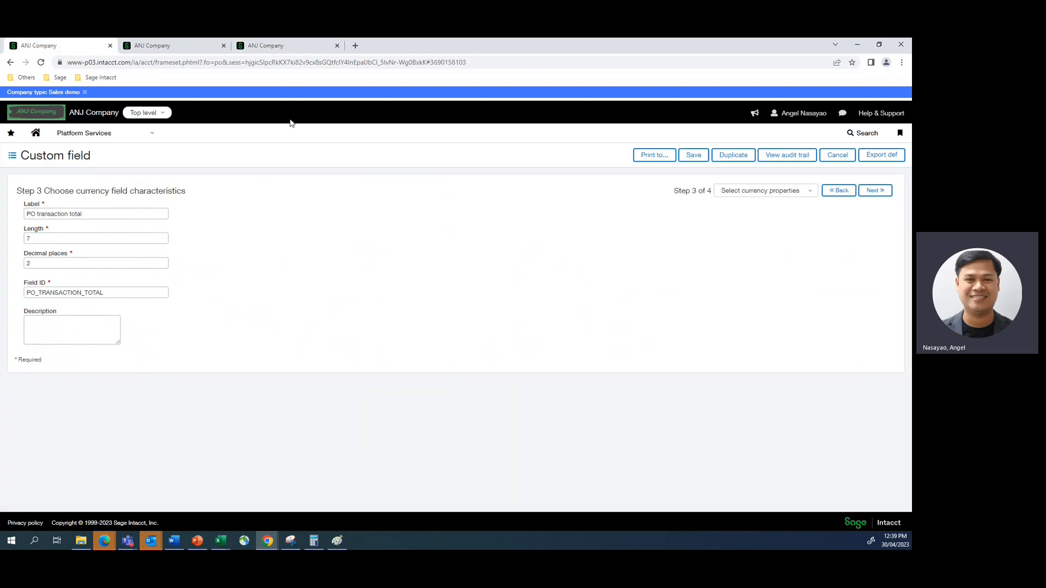
{"action": "left_click", "coordinate": [874, 192]}
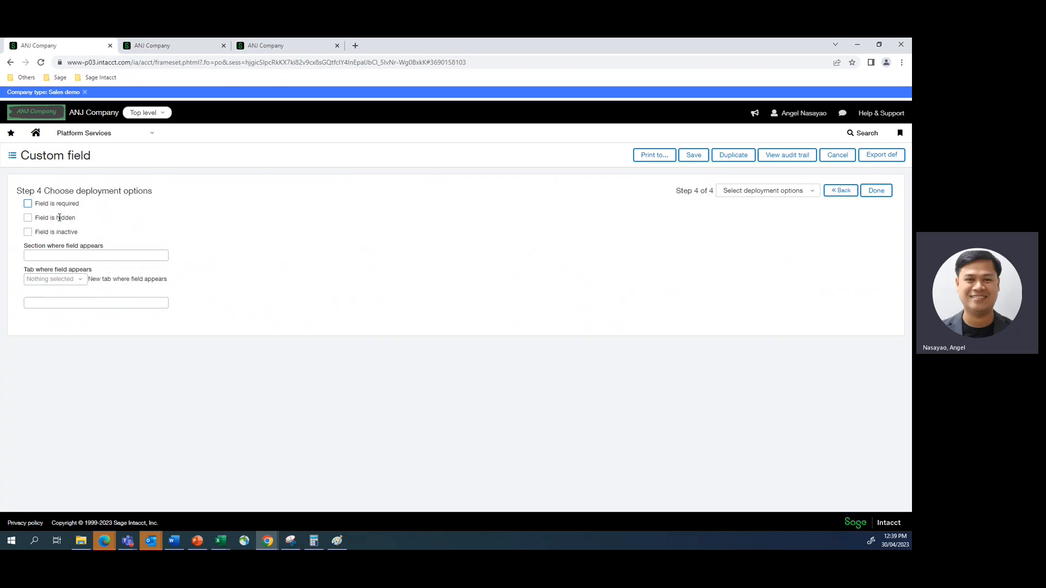
{"action": "left_click", "coordinate": [290, 45]}
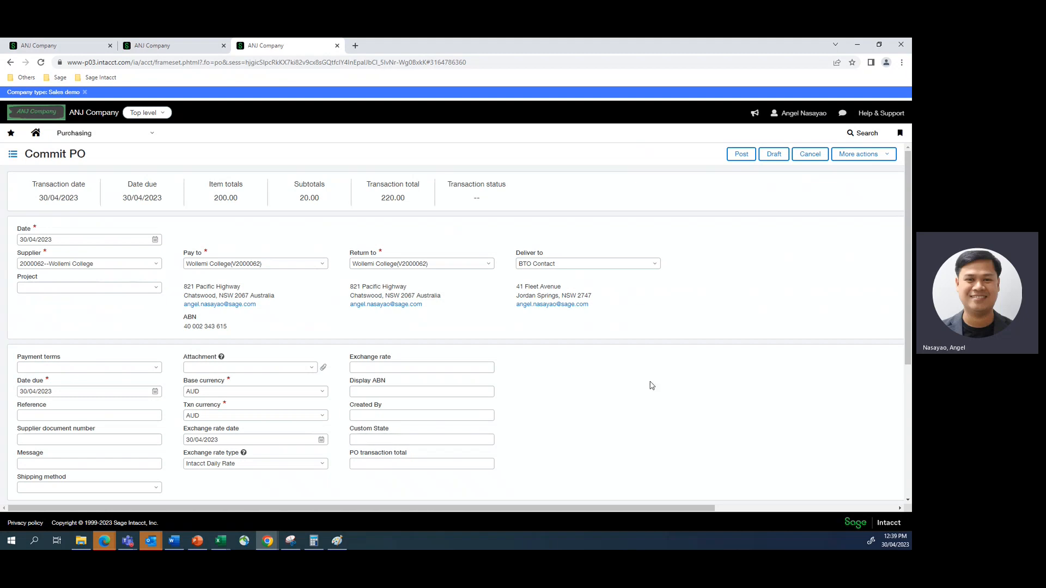
{"action": "left_click", "coordinate": [152, 48]}
{"action": "left_click", "coordinate": [277, 47]}
Post the Commit PO, open the new Wollemi College order for viewing, and highlight its PO transaction total value.
{"action": "left_click", "coordinate": [741, 155]}
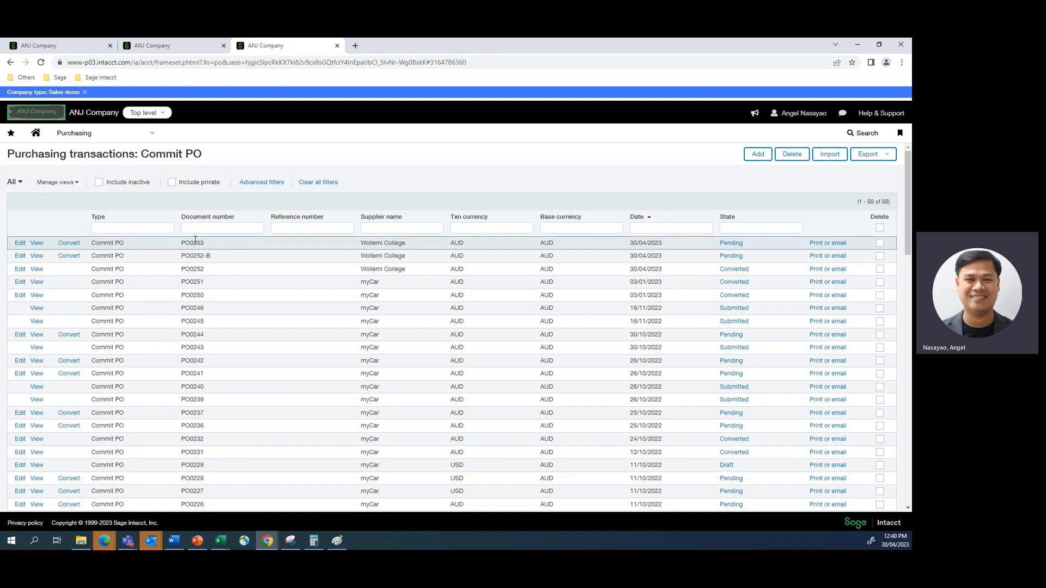
{"action": "left_click", "coordinate": [37, 243]}
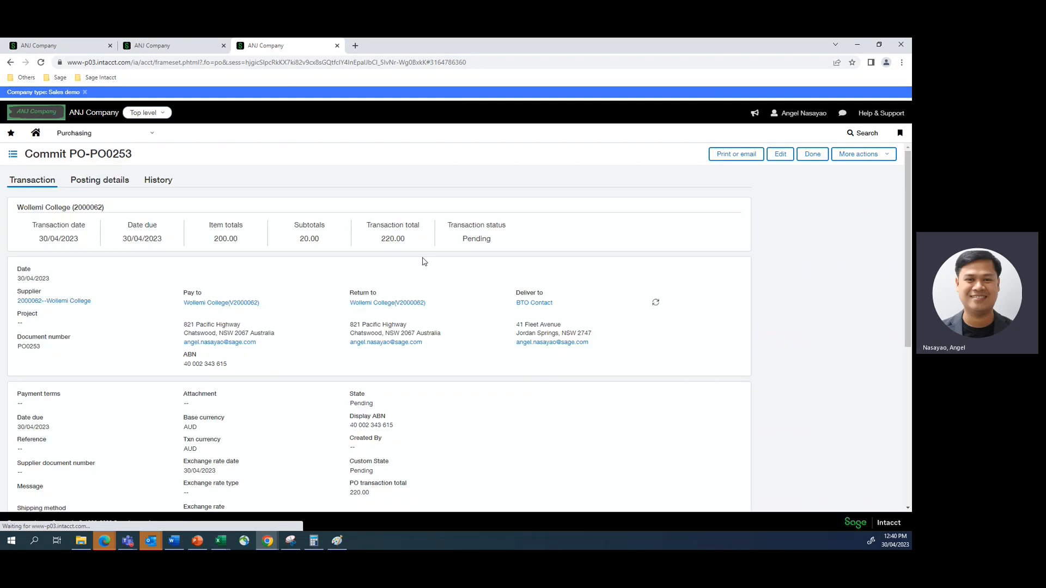
{"action": "scroll", "coordinate": [424, 261], "scroll_direction": "down", "scroll_amount": 5}
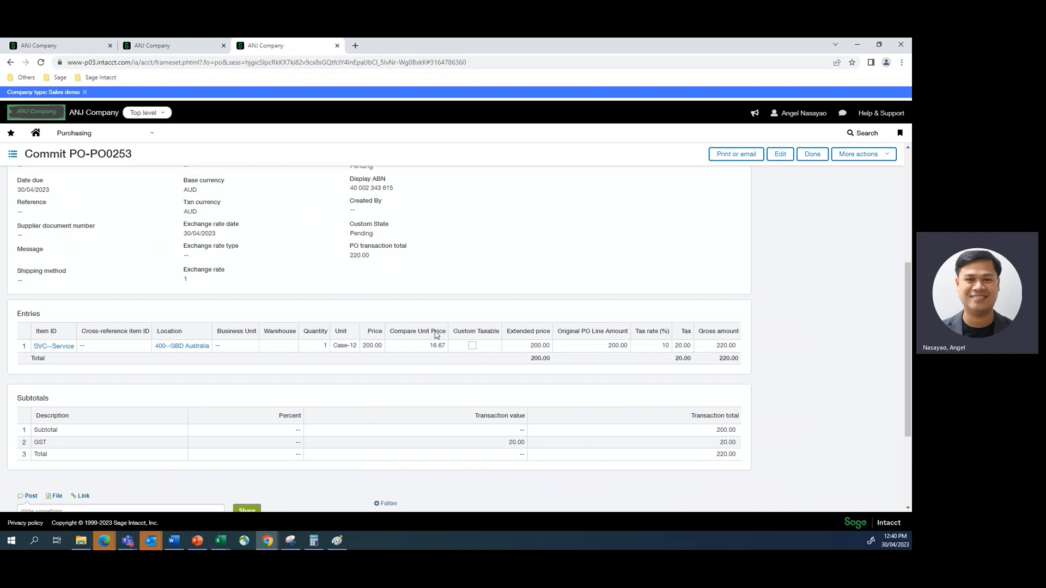
{"action": "scroll", "coordinate": [436, 335], "scroll_direction": "up", "scroll_amount": 4}
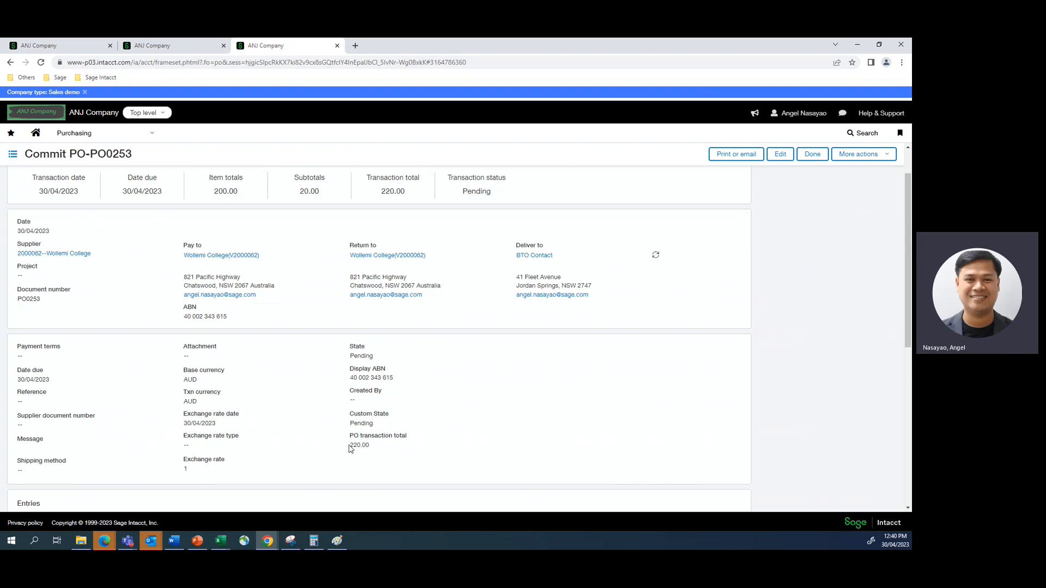
{"action": "left_click_drag", "start_coordinate": [350, 446], "coordinate": [385, 448]}
Revisit the smart event, return to the Commit PO list and show the conversion options for the newly posted order.
{"action": "left_click", "coordinate": [160, 48]}
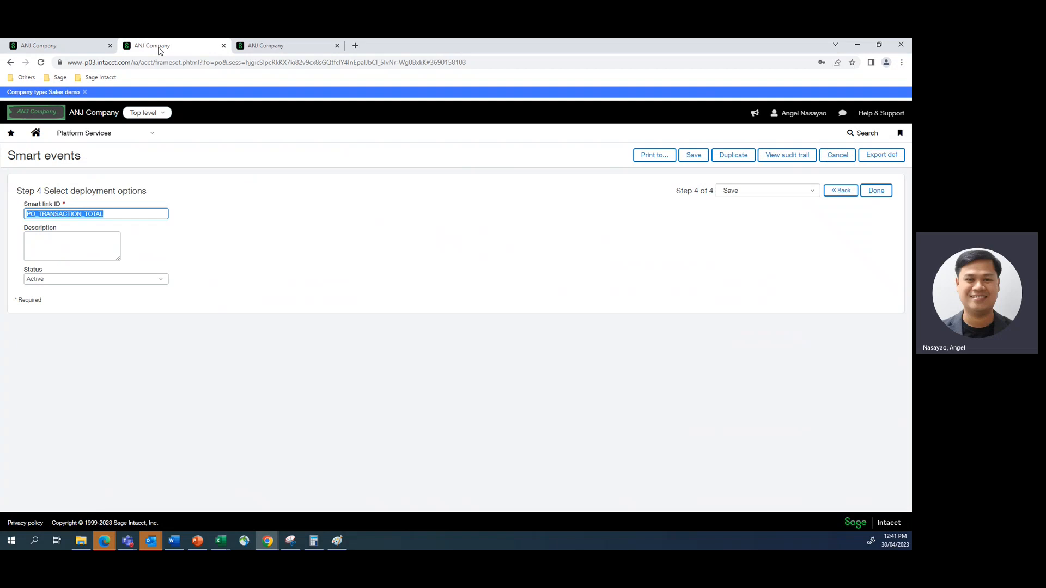
{"action": "left_click", "coordinate": [272, 48]}
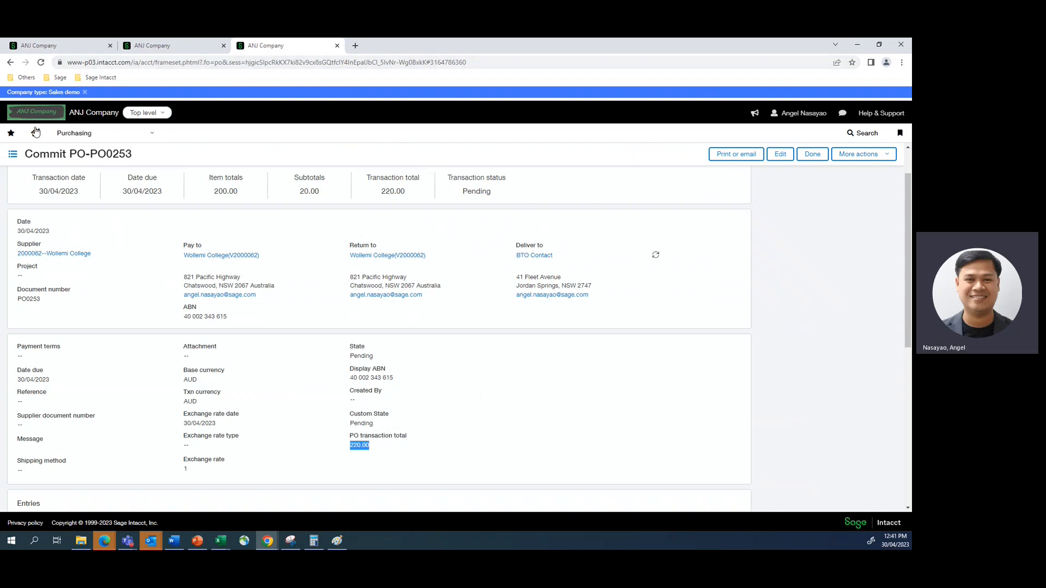
{"action": "left_click", "coordinate": [12, 156]}
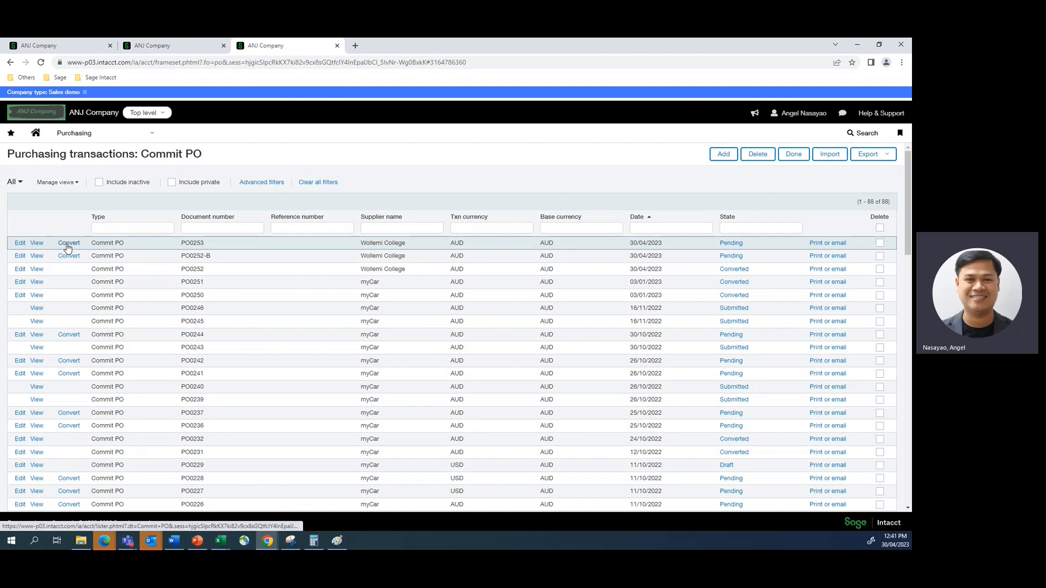
{"action": "left_click", "coordinate": [67, 248]}
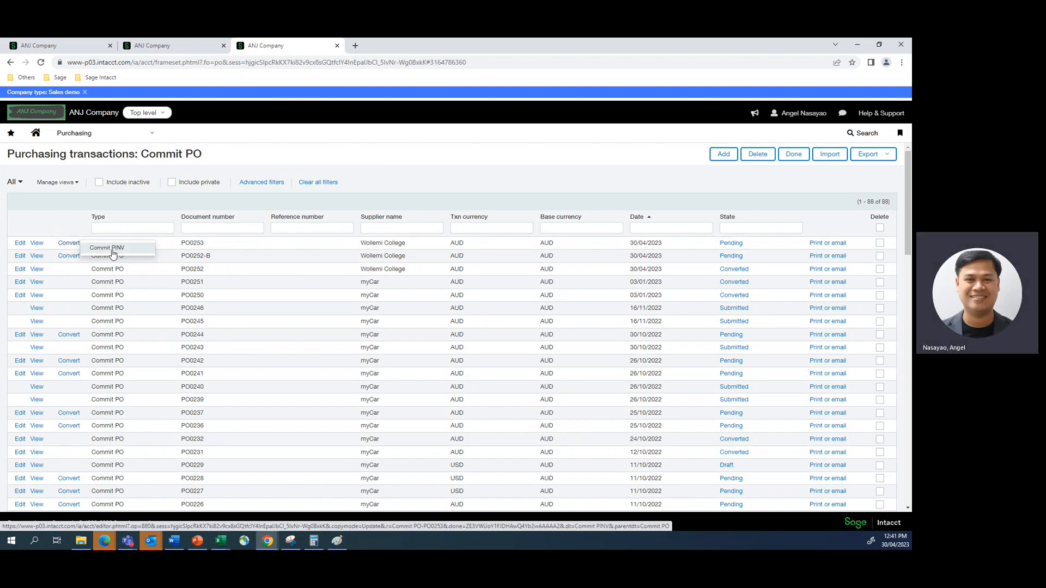
Duplicate the Commit PO list's browser tab and open a blank Commit PINV purchase invoice in the copy.
{"action": "right_click", "coordinate": [294, 48]}
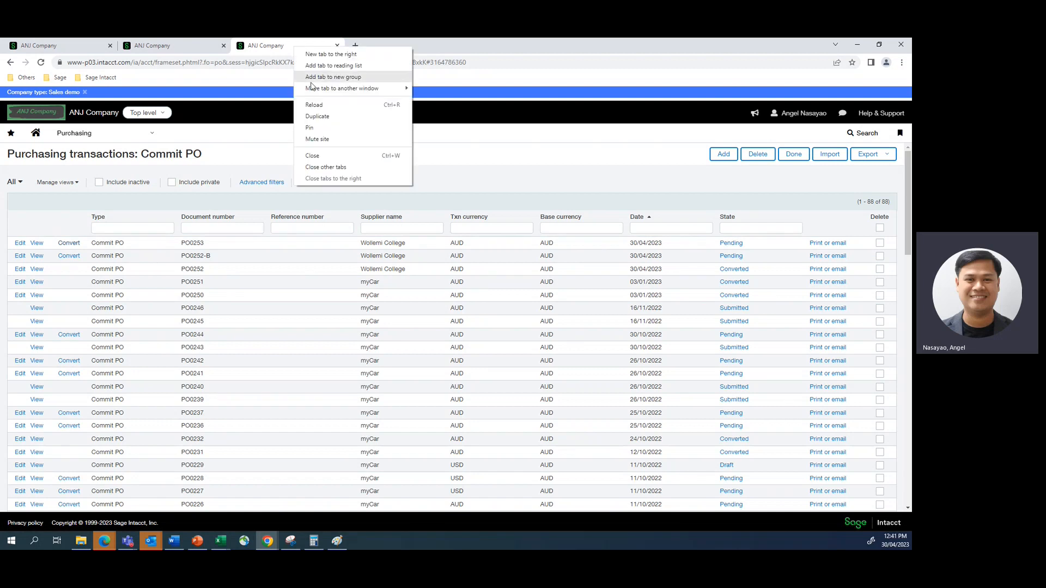
{"action": "left_click", "coordinate": [316, 117]}
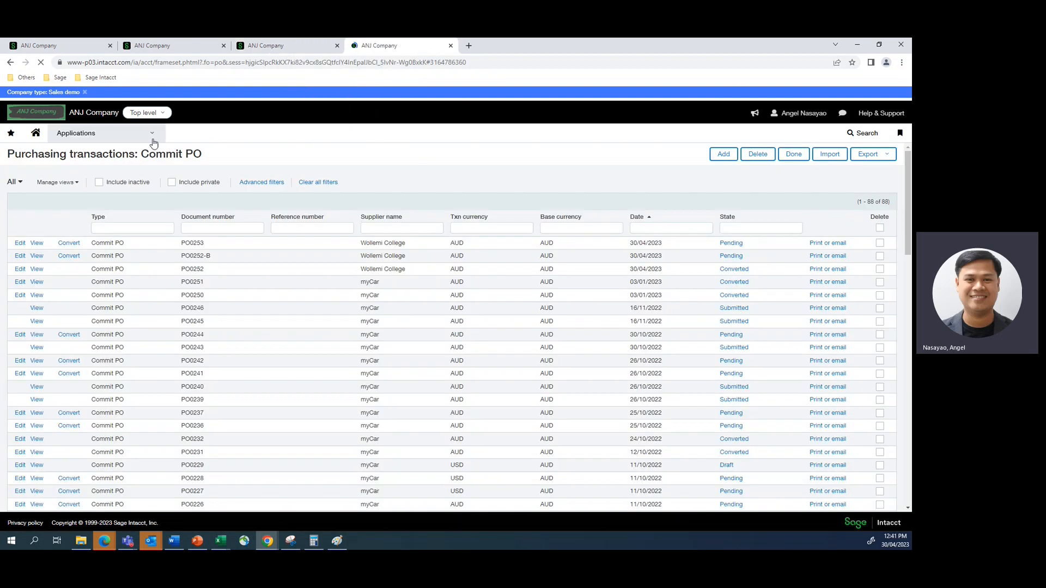
{"action": "left_click", "coordinate": [153, 133]}
{"action": "scroll", "coordinate": [109, 302], "scroll_direction": "down", "scroll_amount": 1}
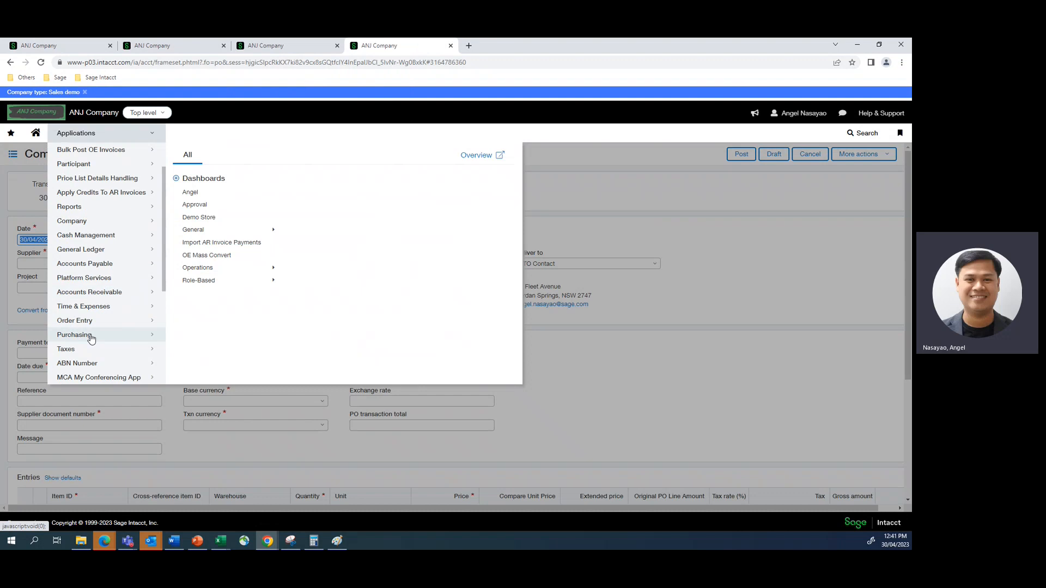
{"action": "left_click", "coordinate": [91, 338]}
{"action": "mouse_move", "coordinate": [188, 272]}
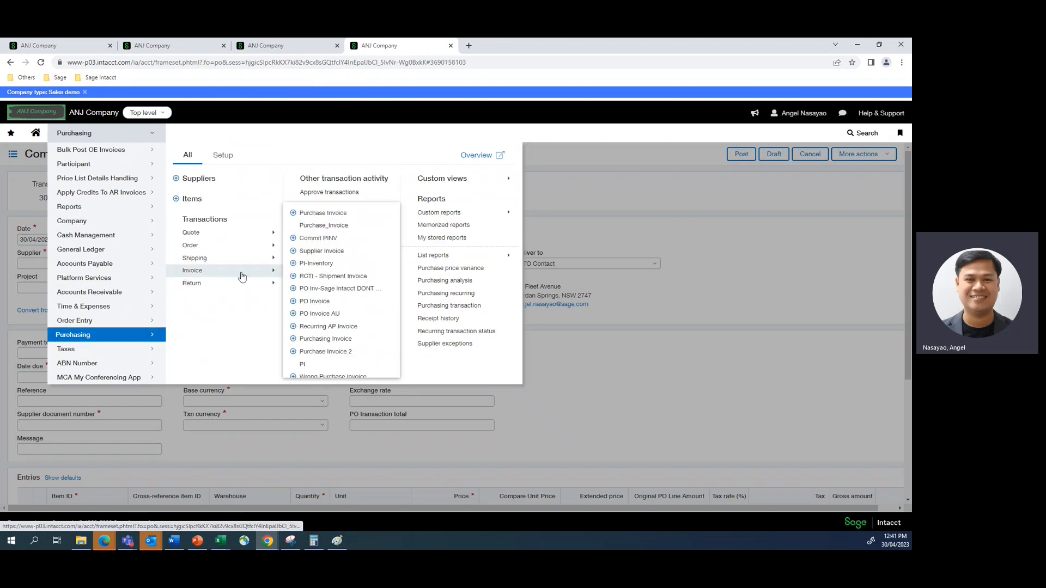
{"action": "left_click", "coordinate": [295, 239]}
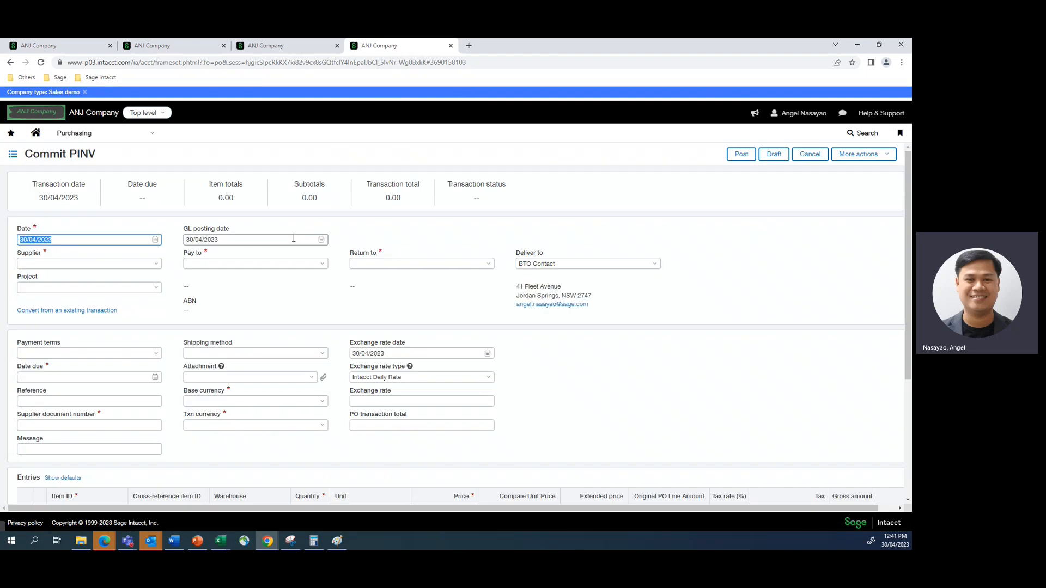
Return to the Commit PO list, convert the newest Wollemi College order to a Commit PINV, and review its PO transaction total and entries.
{"action": "left_click", "coordinate": [410, 314]}
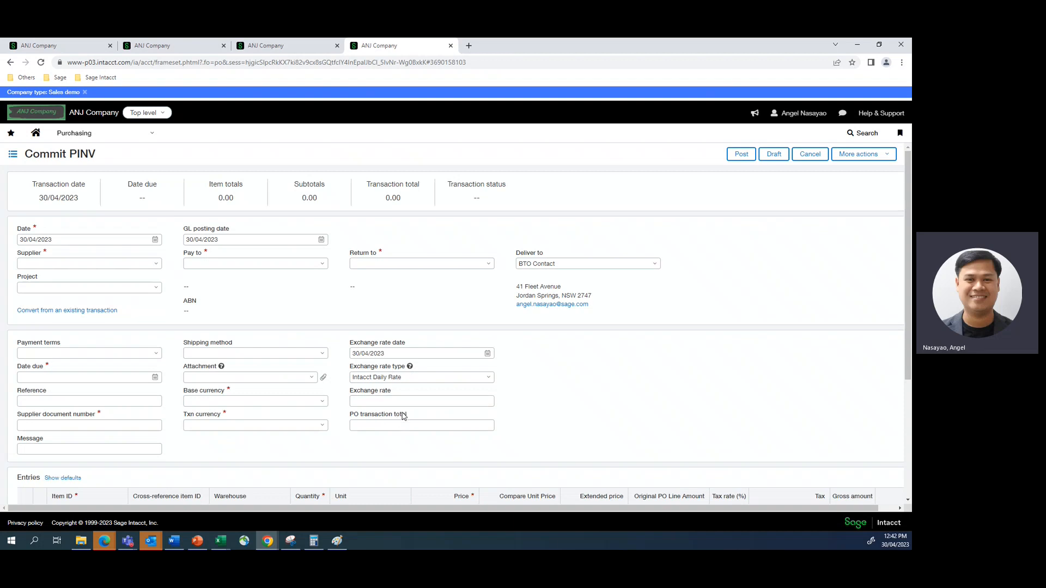
{"action": "left_click", "coordinate": [288, 51]}
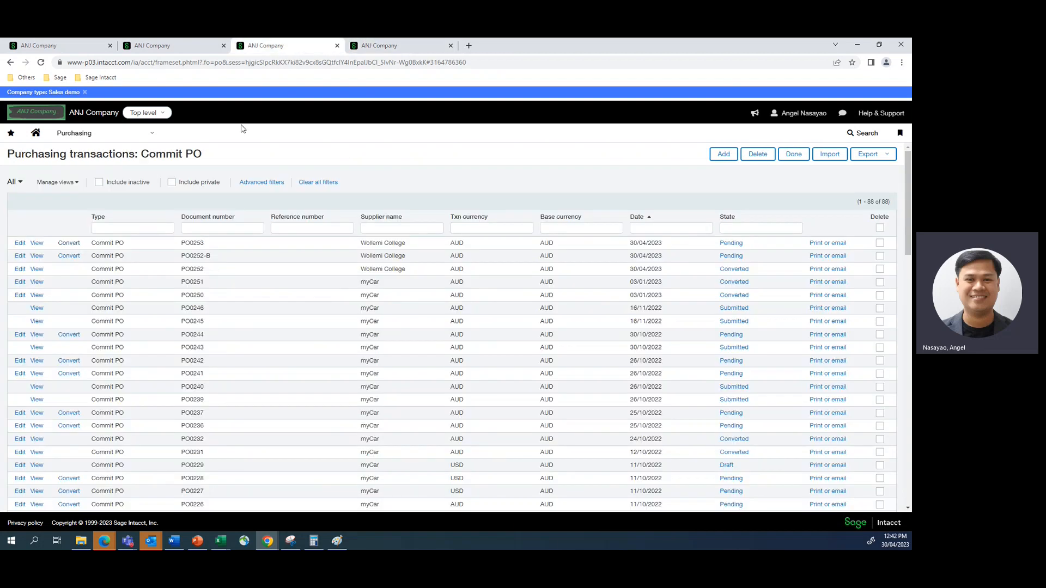
{"action": "left_click", "coordinate": [64, 248]}
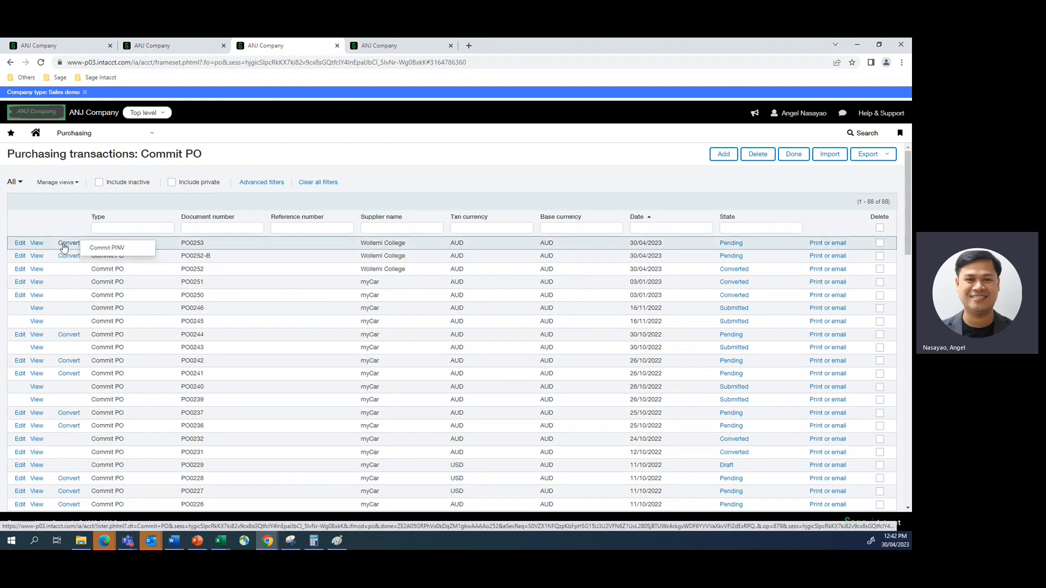
{"action": "left_click", "coordinate": [96, 250]}
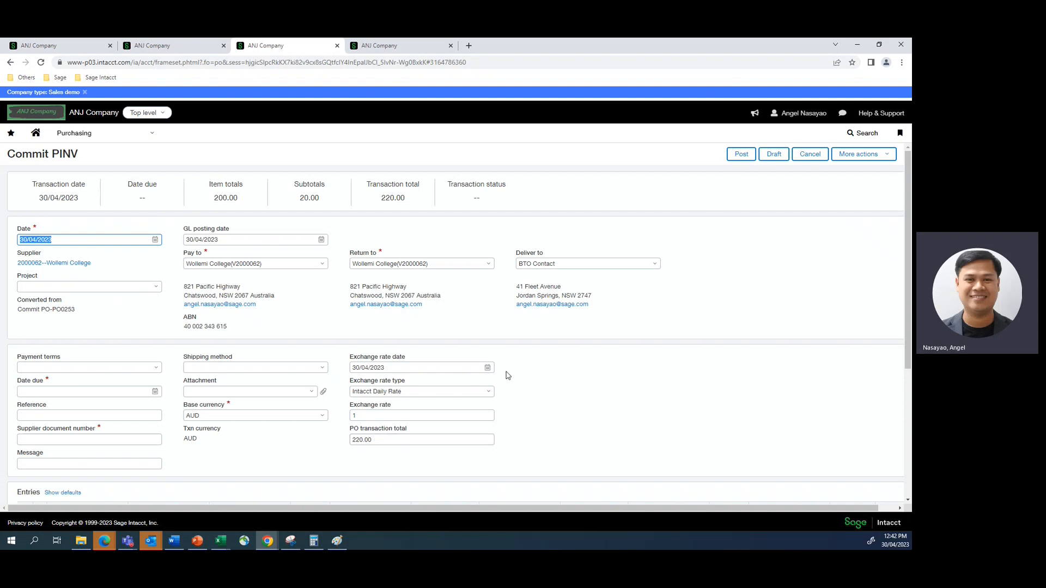
{"action": "scroll", "coordinate": [509, 380], "scroll_direction": "down", "scroll_amount": 2}
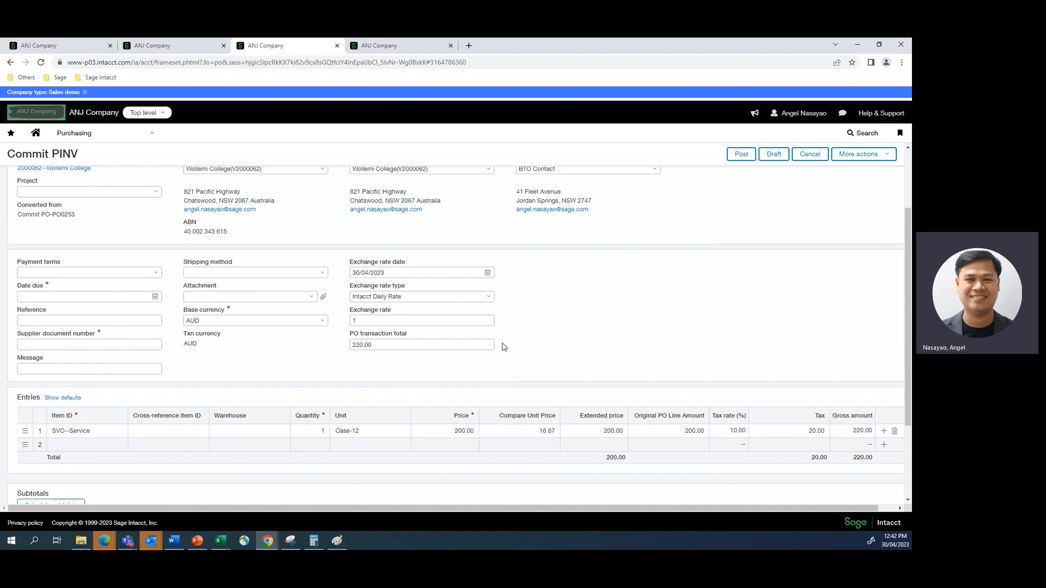
{"action": "scroll", "coordinate": [504, 348], "scroll_direction": "up", "scroll_amount": 2}
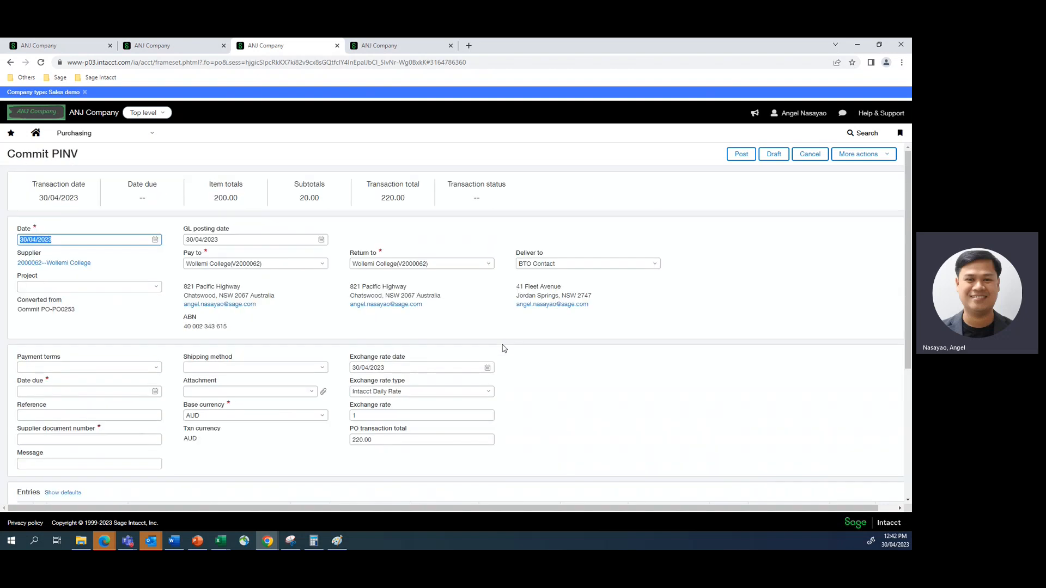